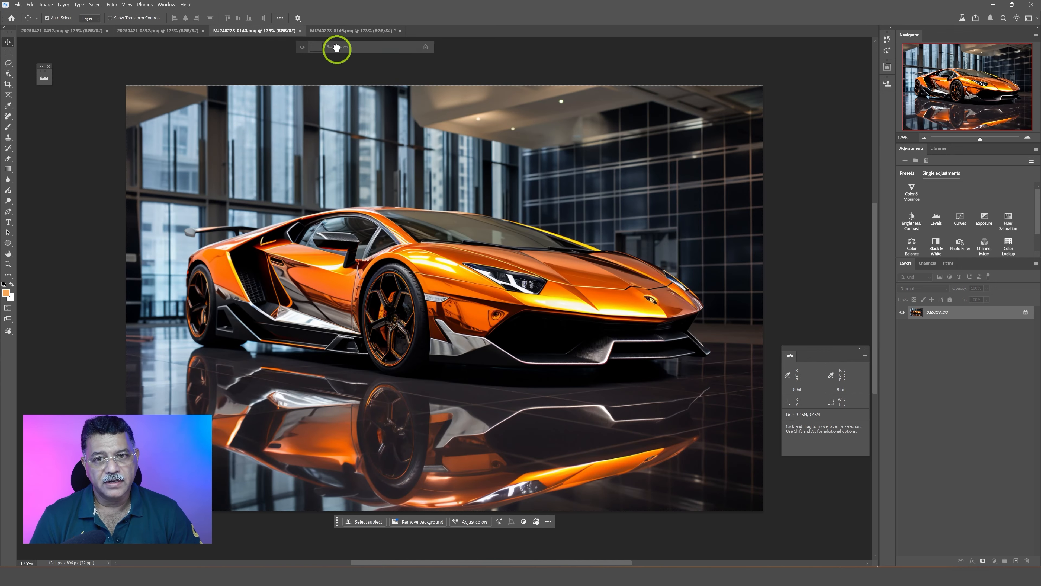
Step: Copy the car image from MJ240228_0140.png into the house document MJ240228_0146.png as a new layer named car
click(340, 32)
drag(340, 32, 410, 270)
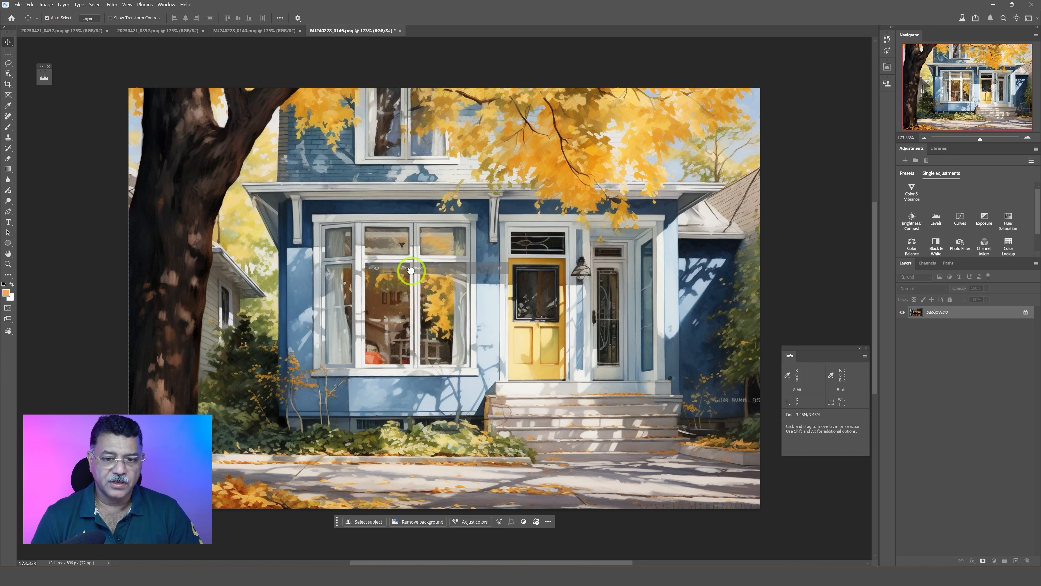
drag(411, 269, 411, 272)
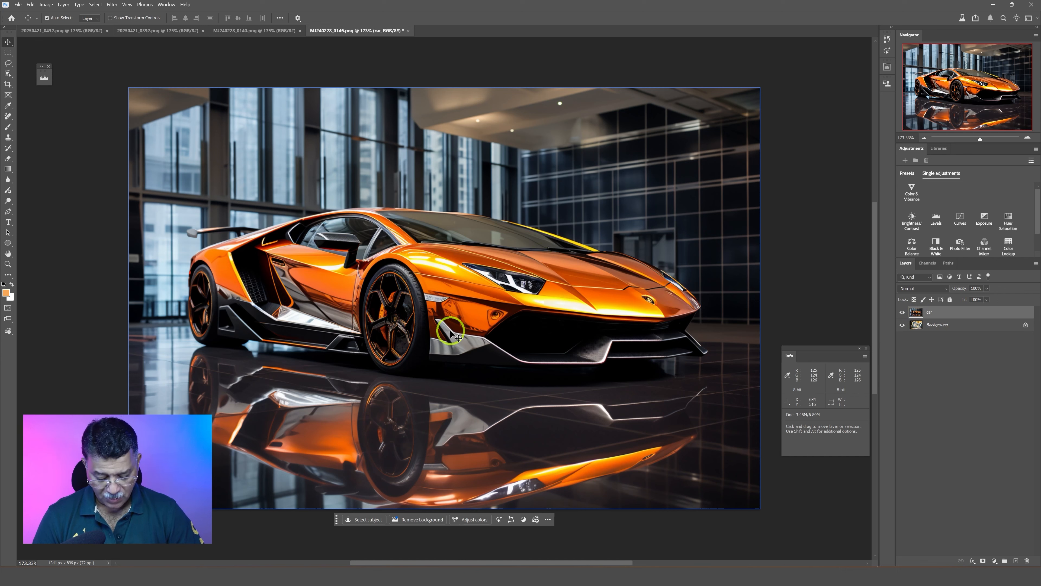
Step: Scale the car layer down to about 52.4% and place it on the pavement in front of the house
key(ctrl+t)
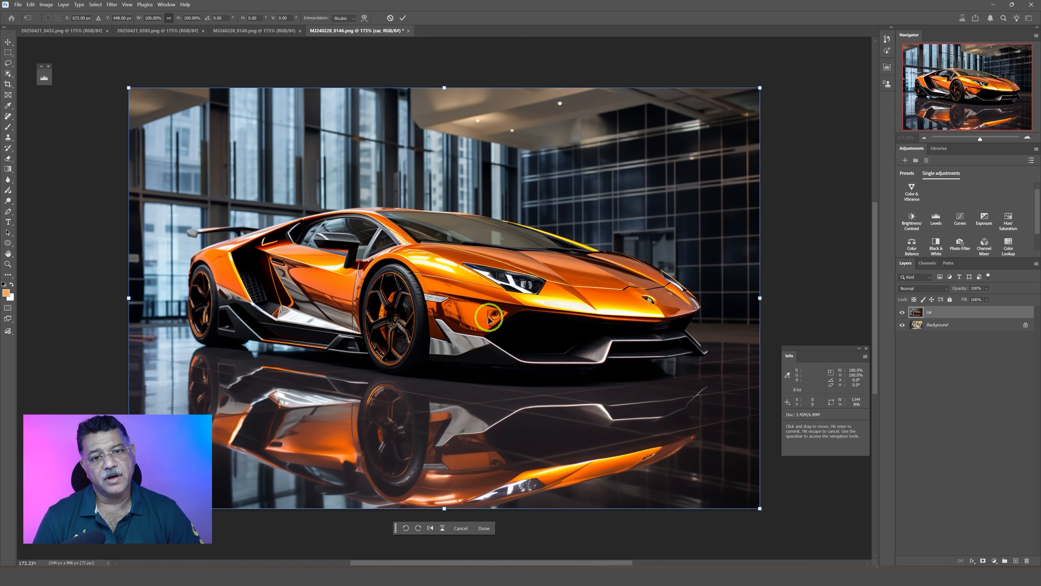
drag(760, 87, 481, 316)
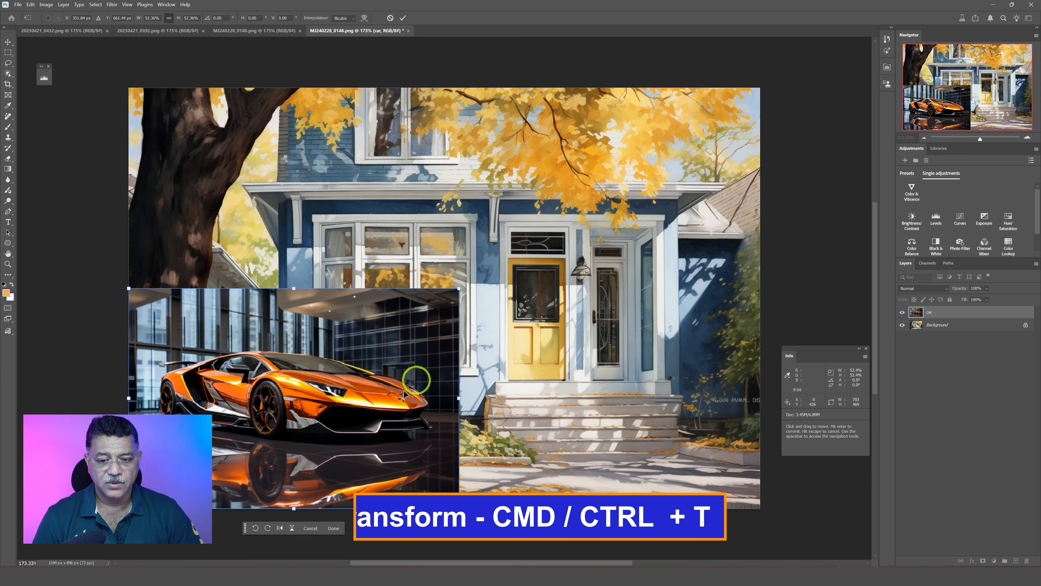
drag(374, 414, 467, 450)
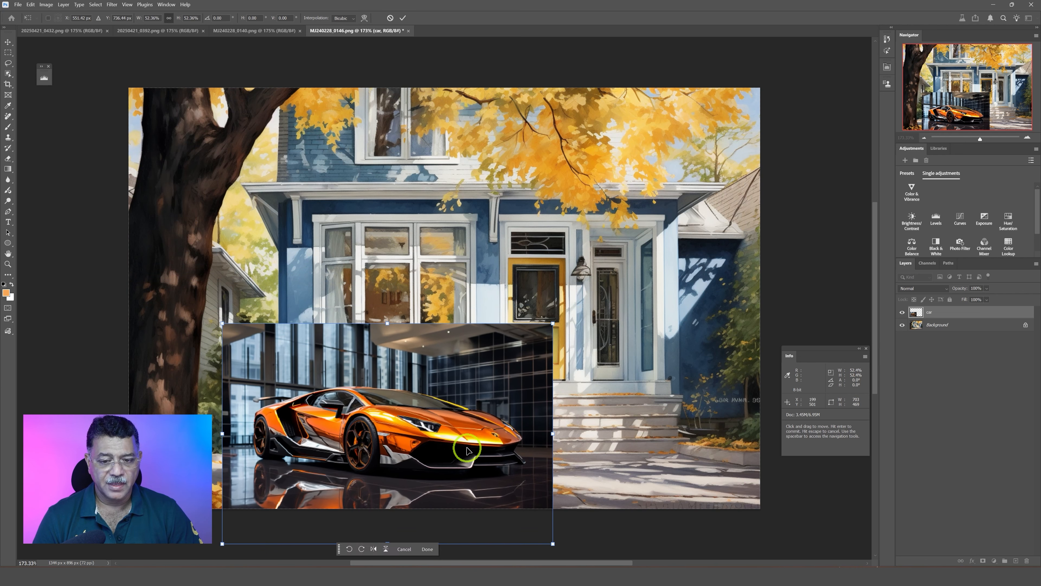
click(405, 19)
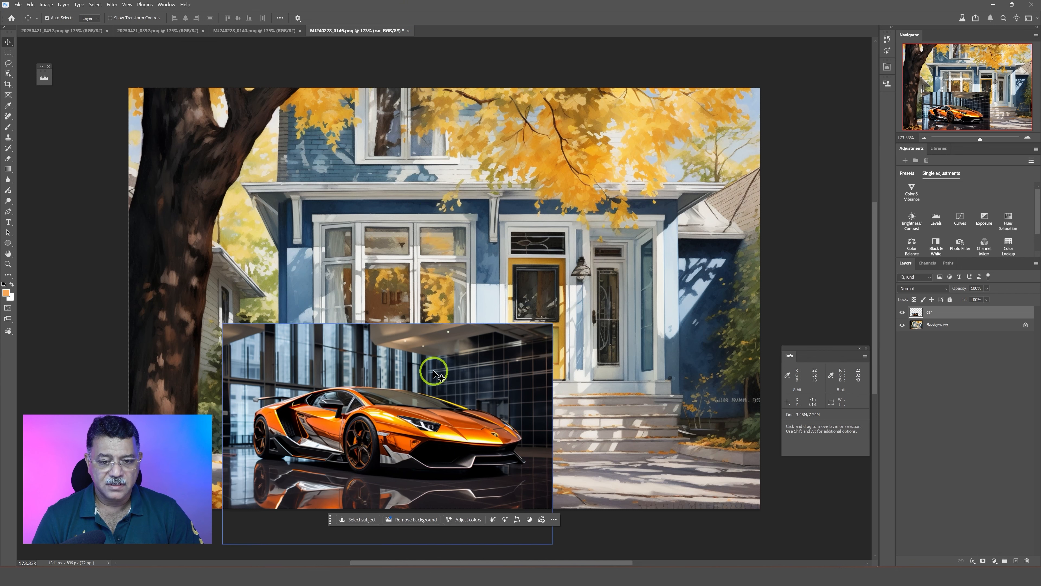
Step: Select the car as the subject on the car layer and hide its surroundings with a layer mask
click(96, 5)
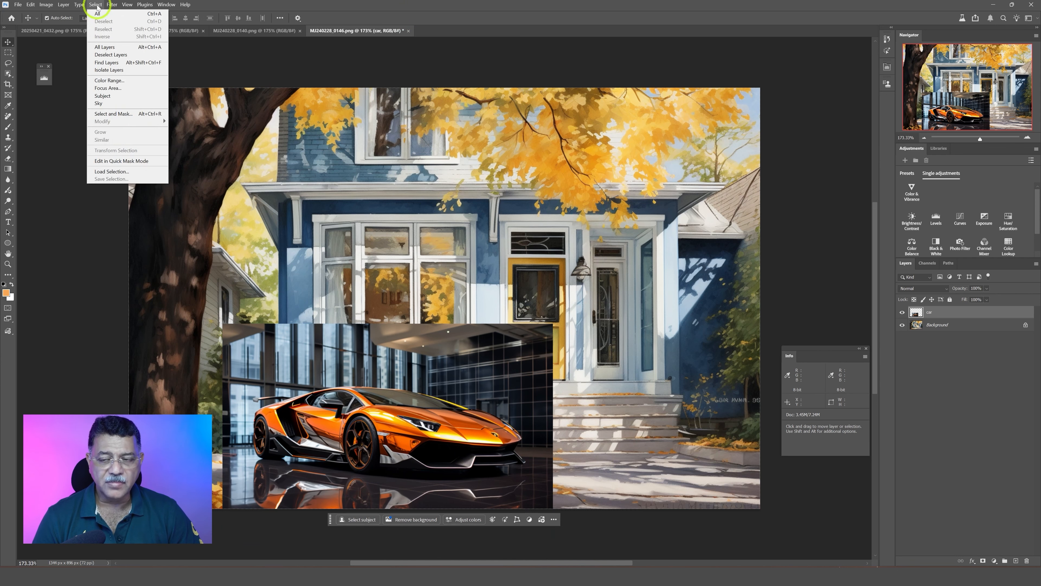
click(114, 97)
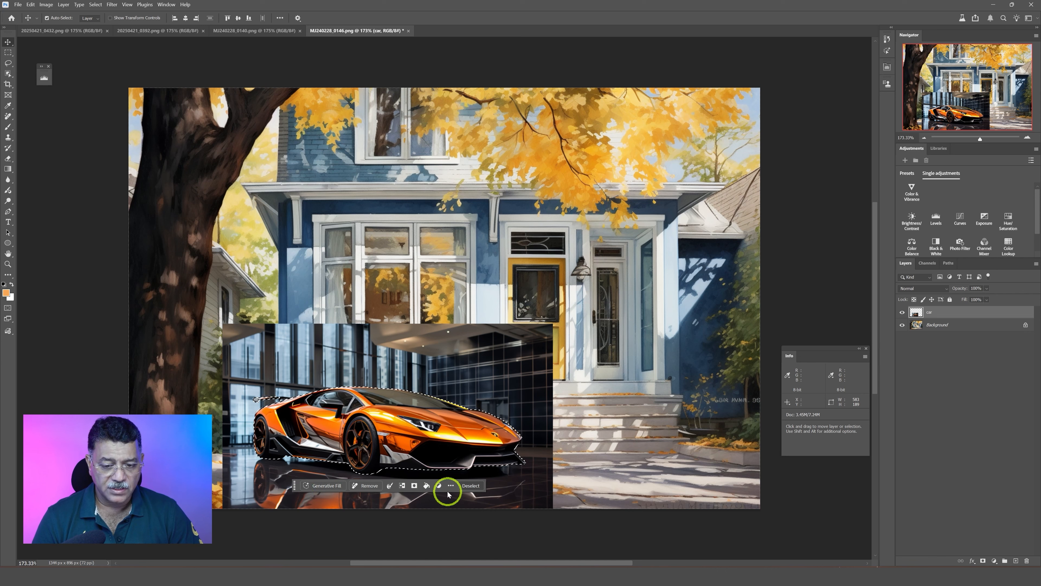
click(166, 5)
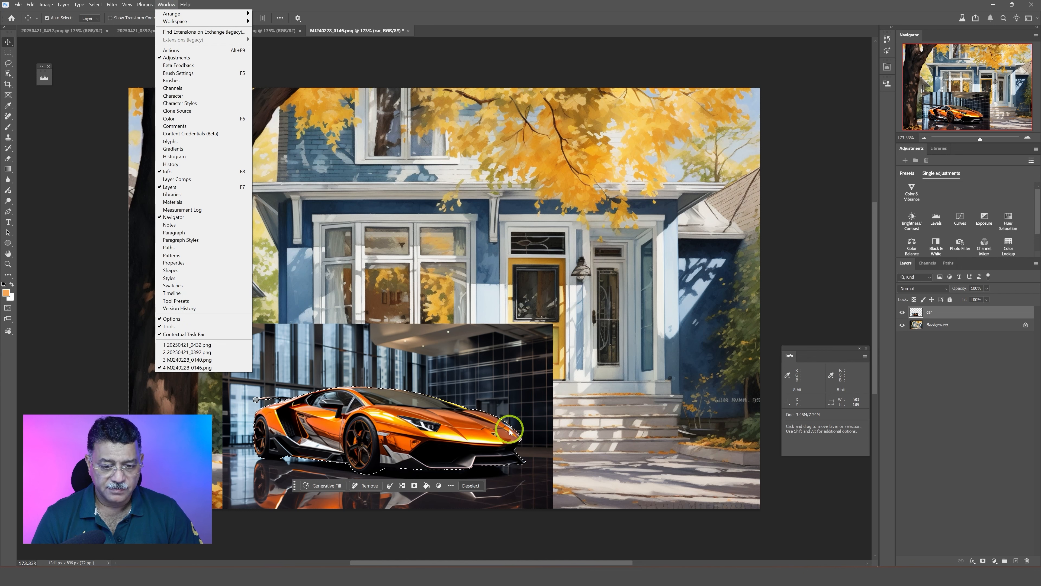
click(919, 313)
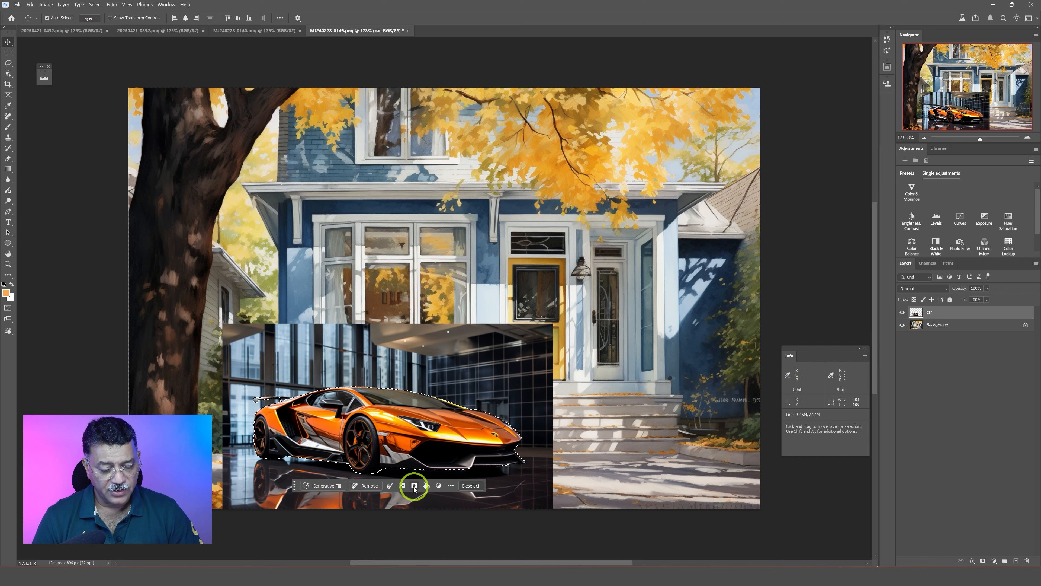
click(984, 562)
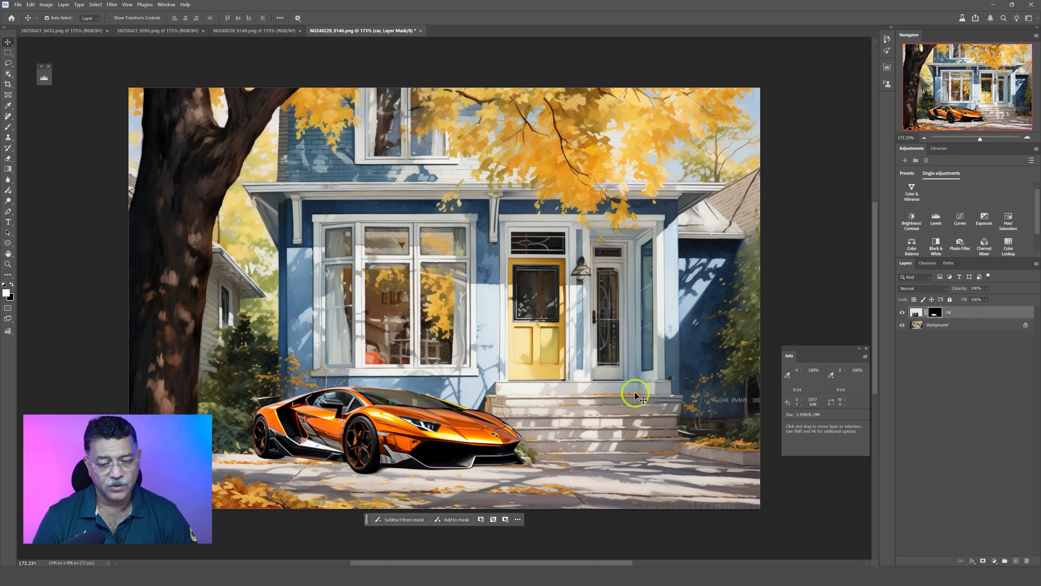
Step: Scale the masked car up to about 111% with Free Transform
key(ctrl+t)
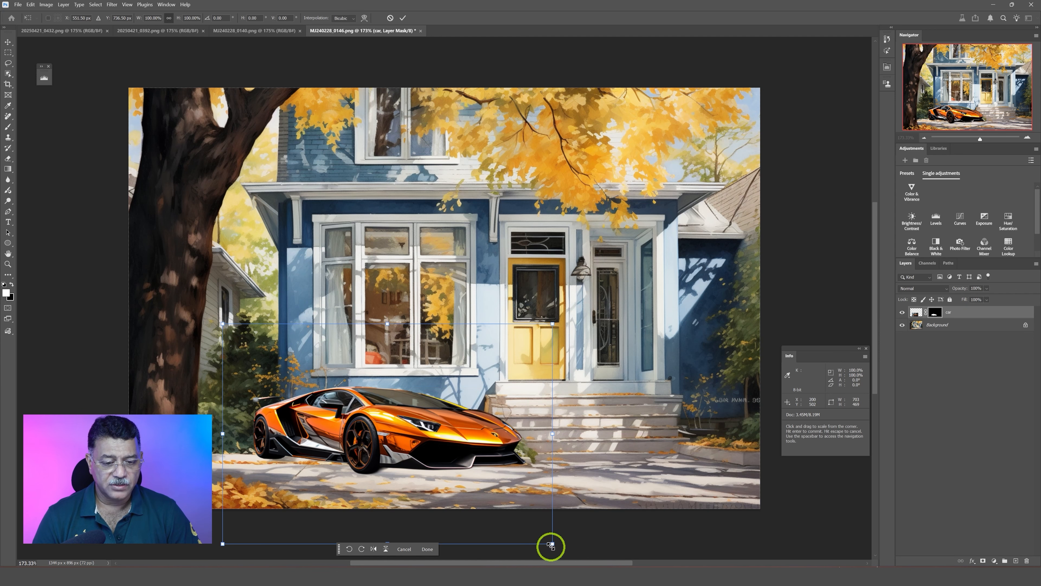
drag(551, 544, 584, 564)
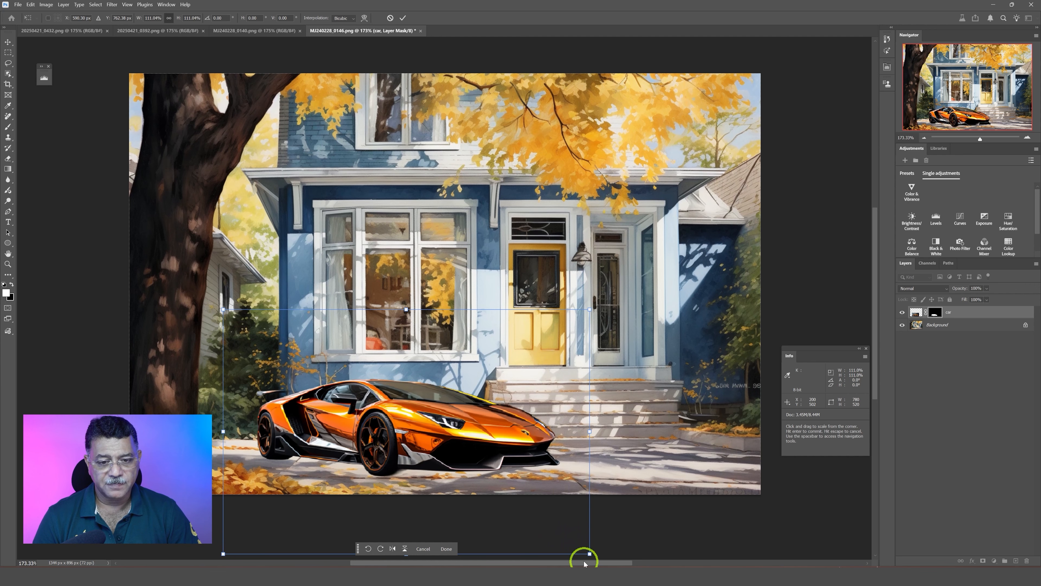
key(Return)
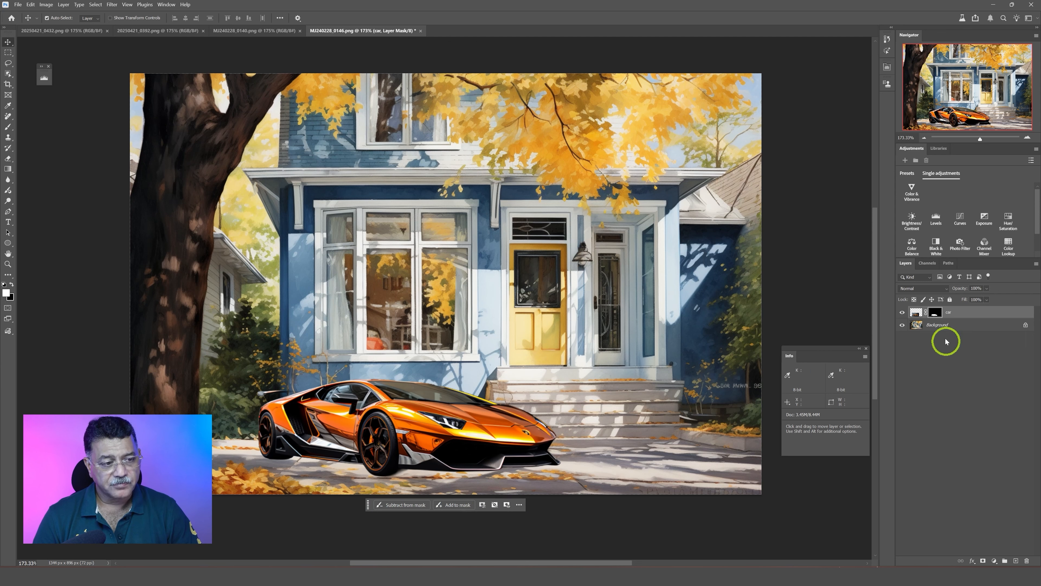
click(916, 312)
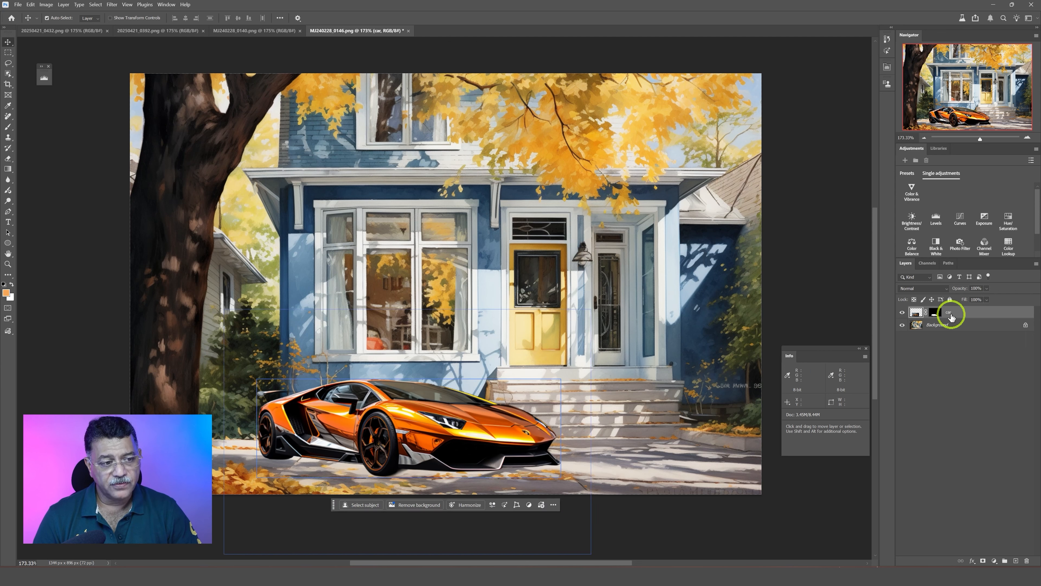
click(939, 316)
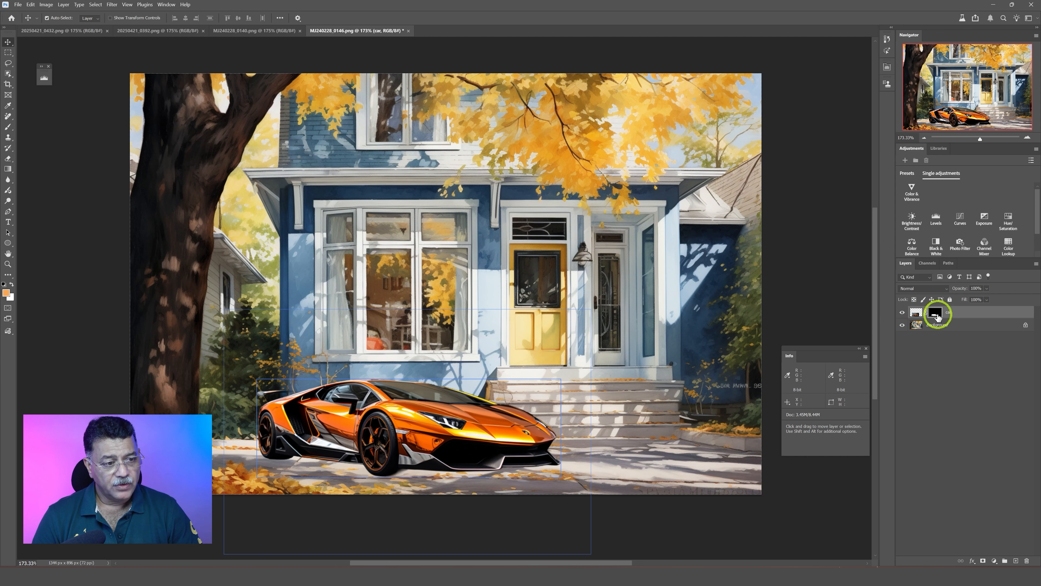
click(917, 312)
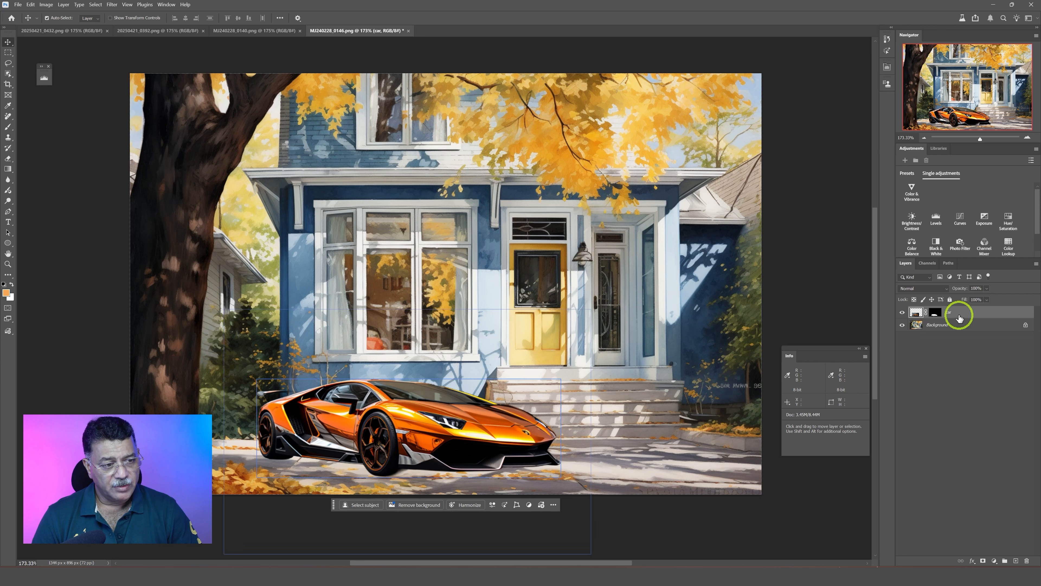
click(978, 327)
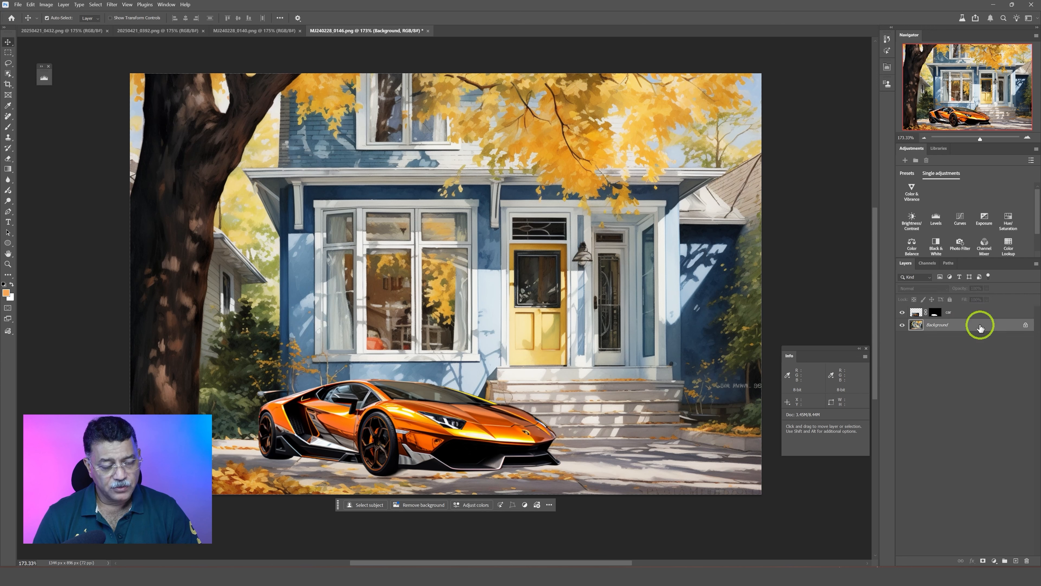
Step: Undo the car's enlargement and its mask, and mask the car layer again from the restored subject selection
key(ctrl+z)
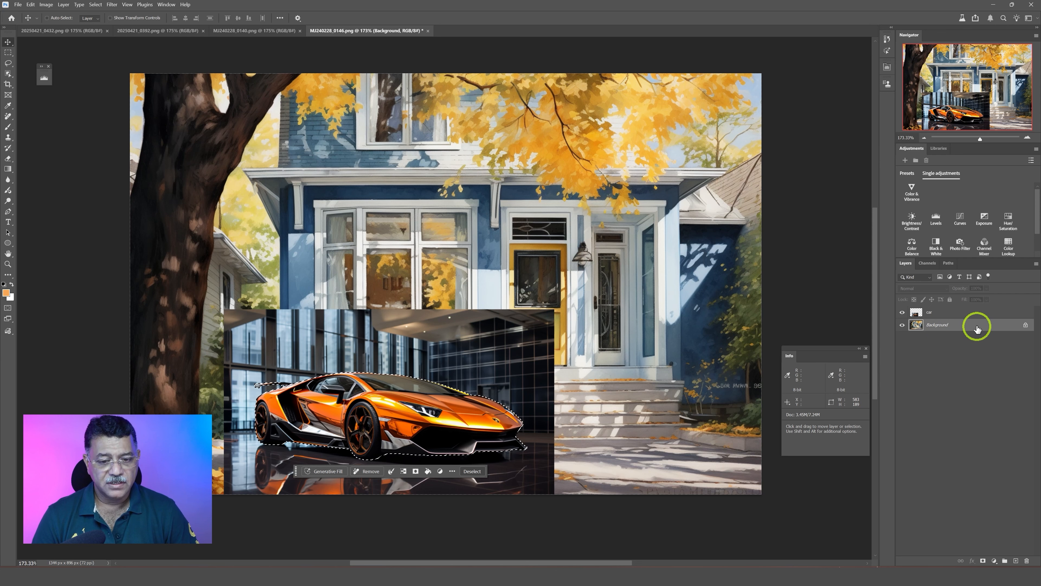
click(924, 312)
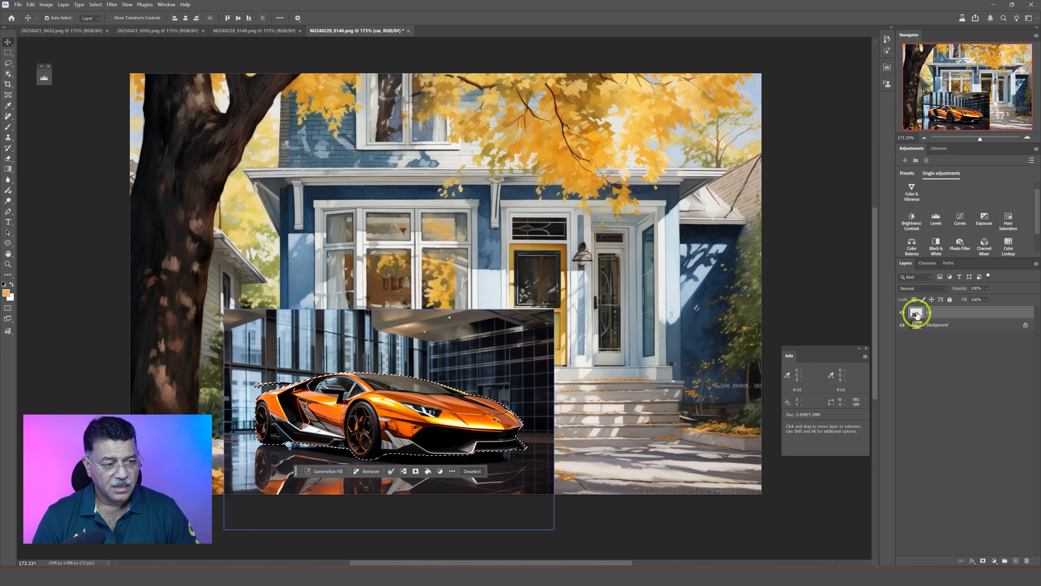
click(983, 560)
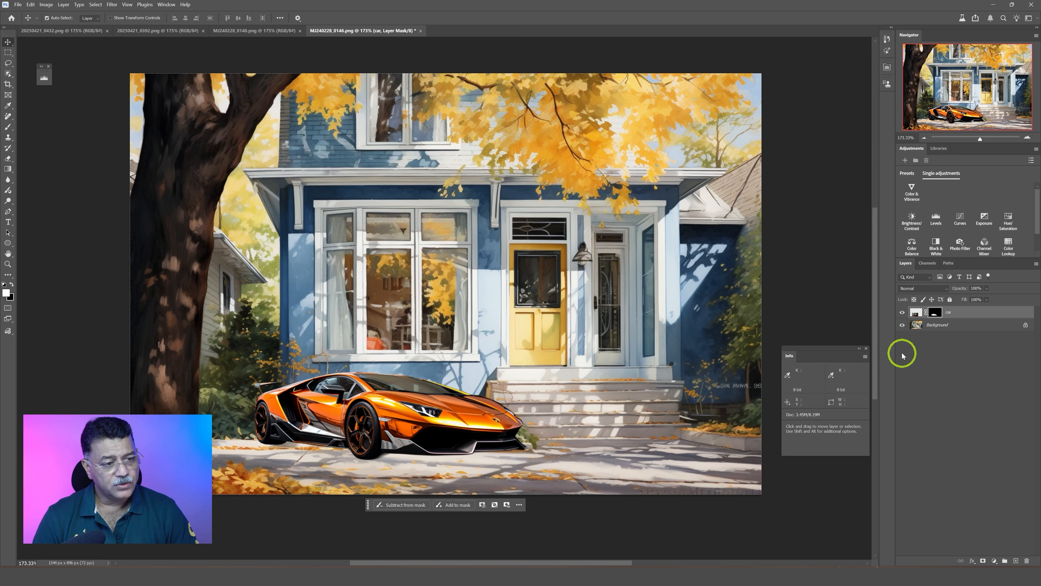
Step: Target the car layer's image instead of its mask and harmonize it with the house background
click(916, 313)
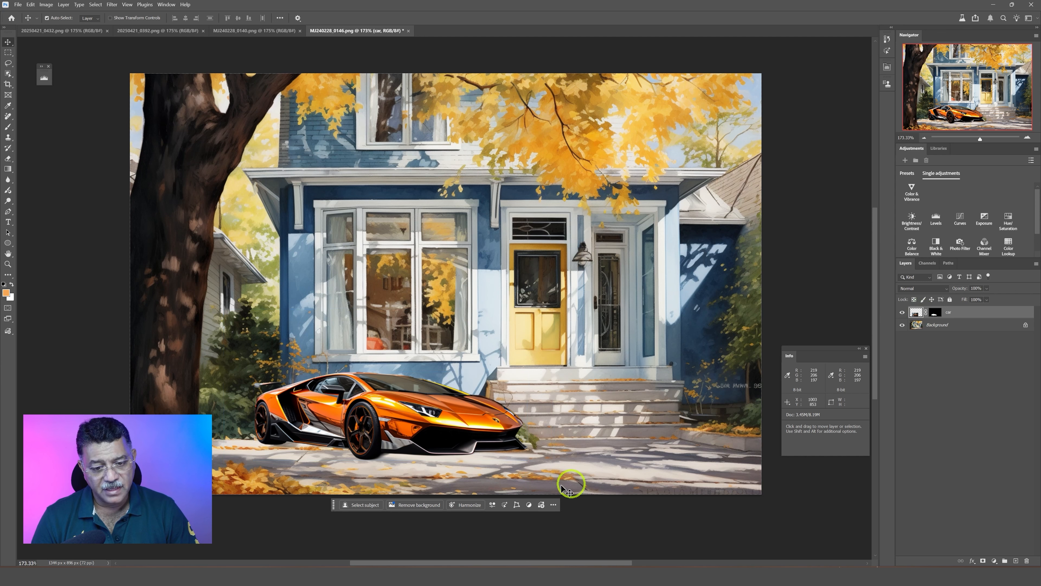
click(469, 505)
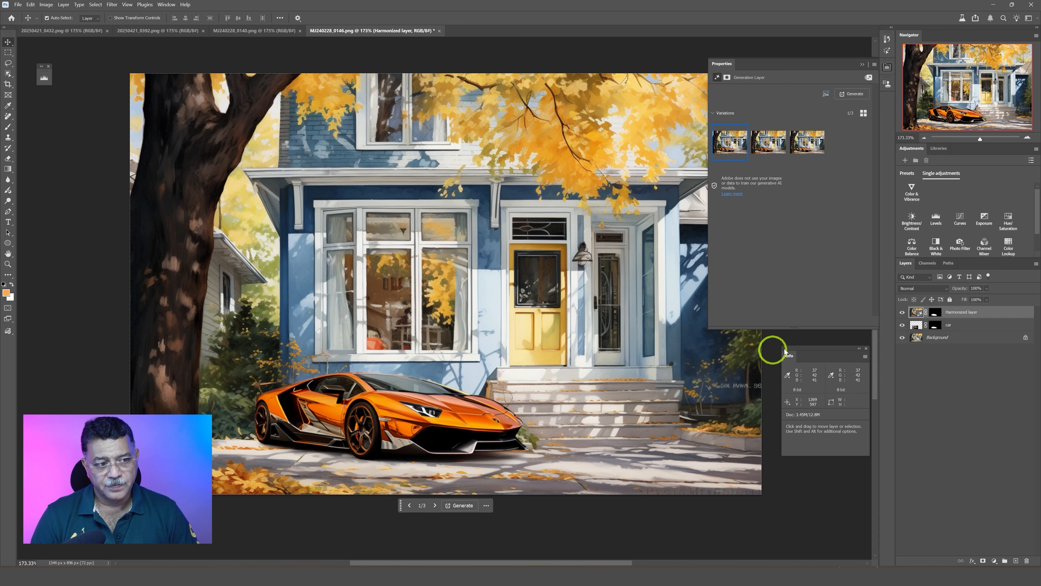
click(937, 315)
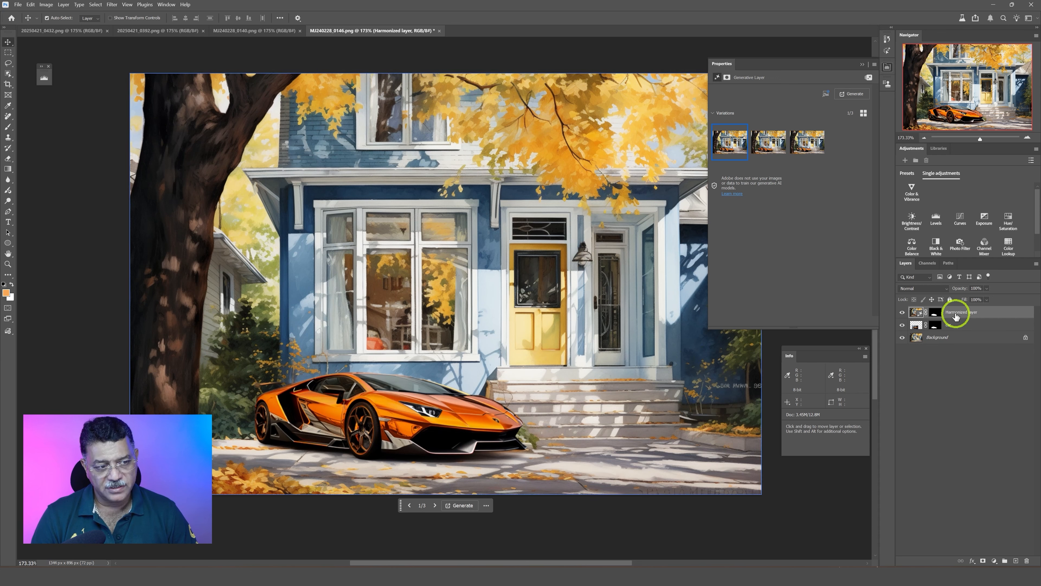
click(916, 313)
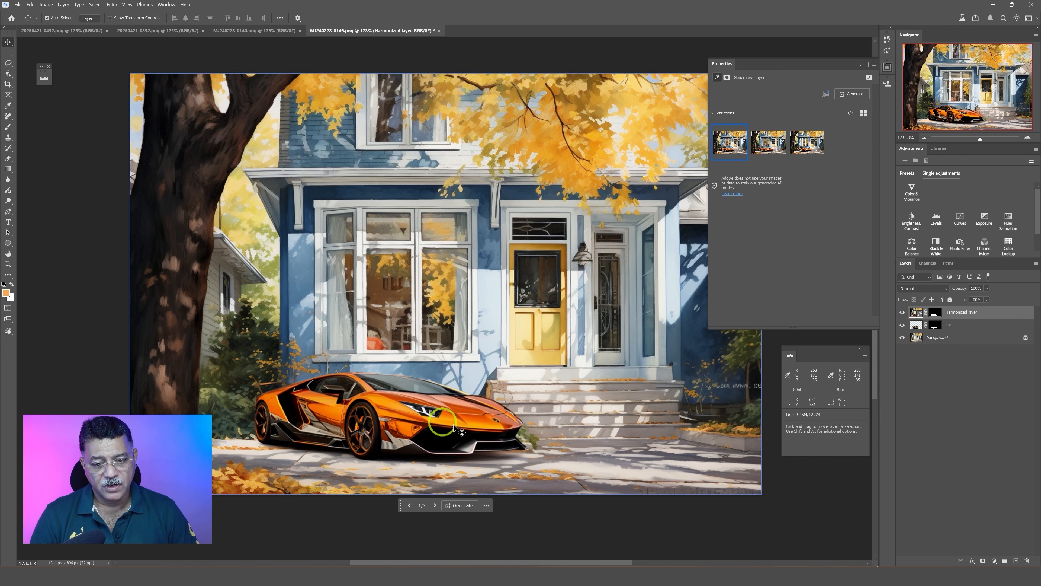
Step: Compare the three harmonized variations of the car and choose the third one
click(768, 148)
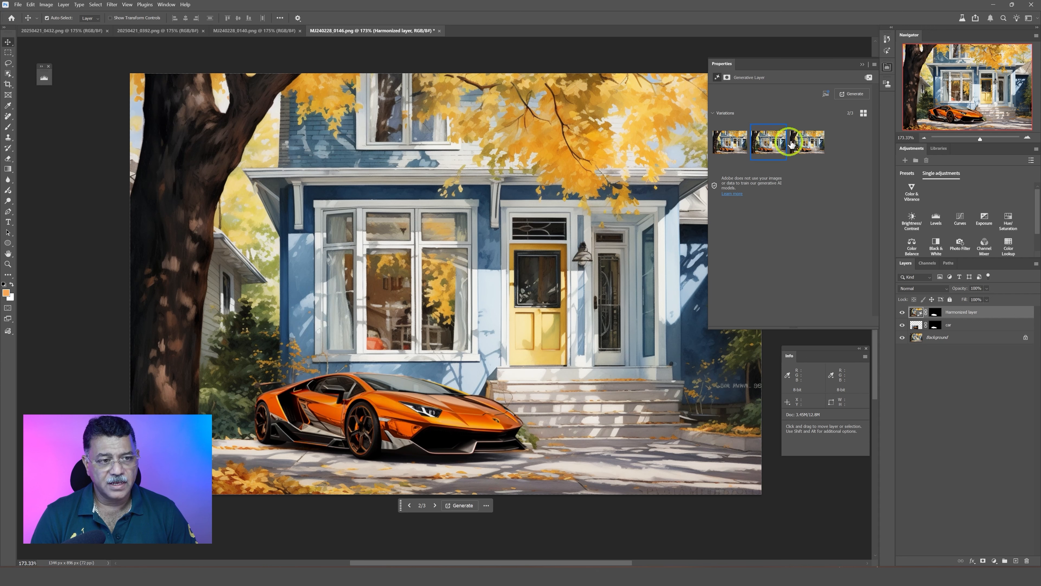
click(808, 142)
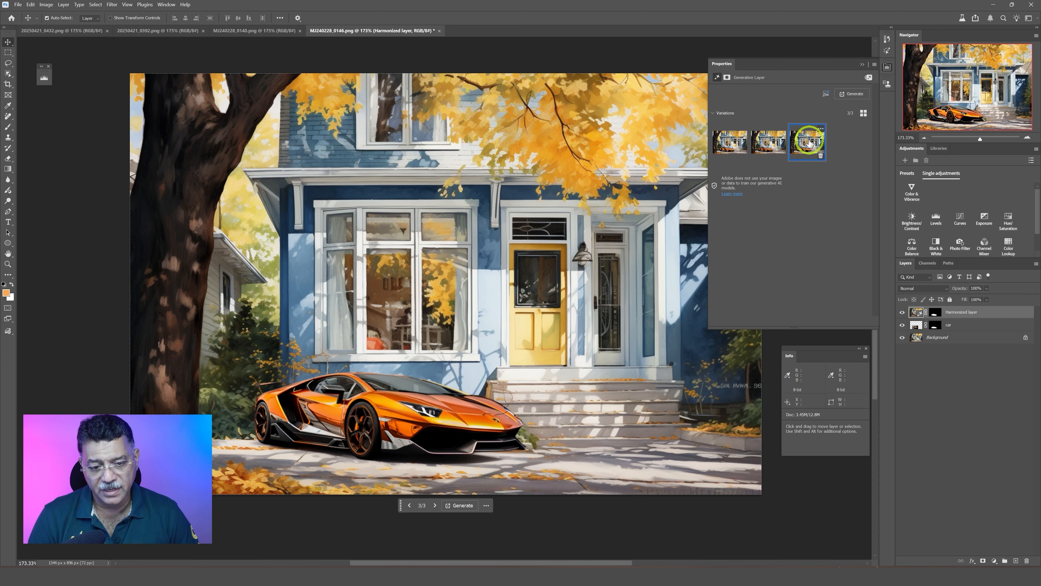
click(771, 141)
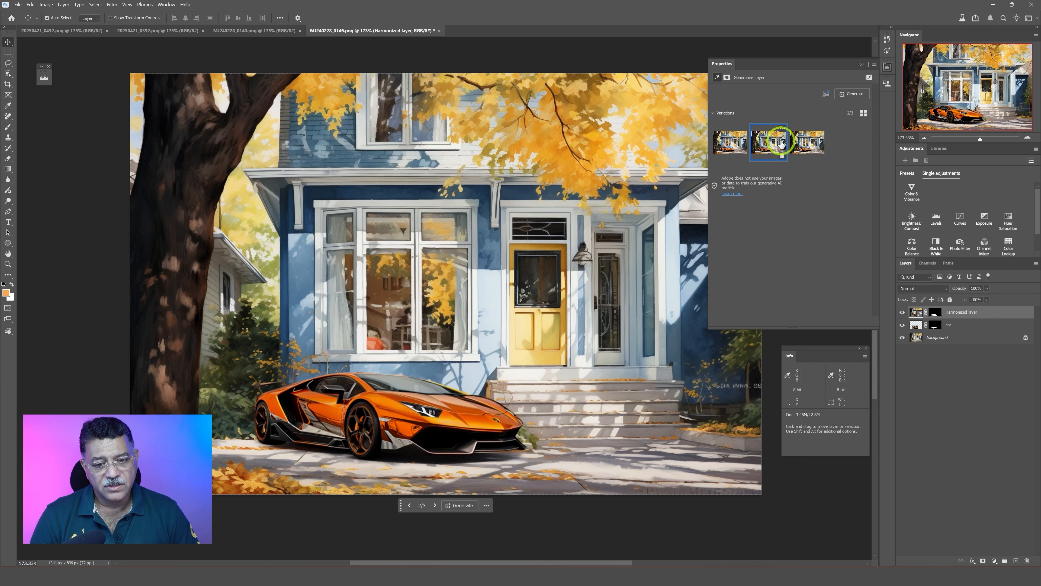
click(736, 144)
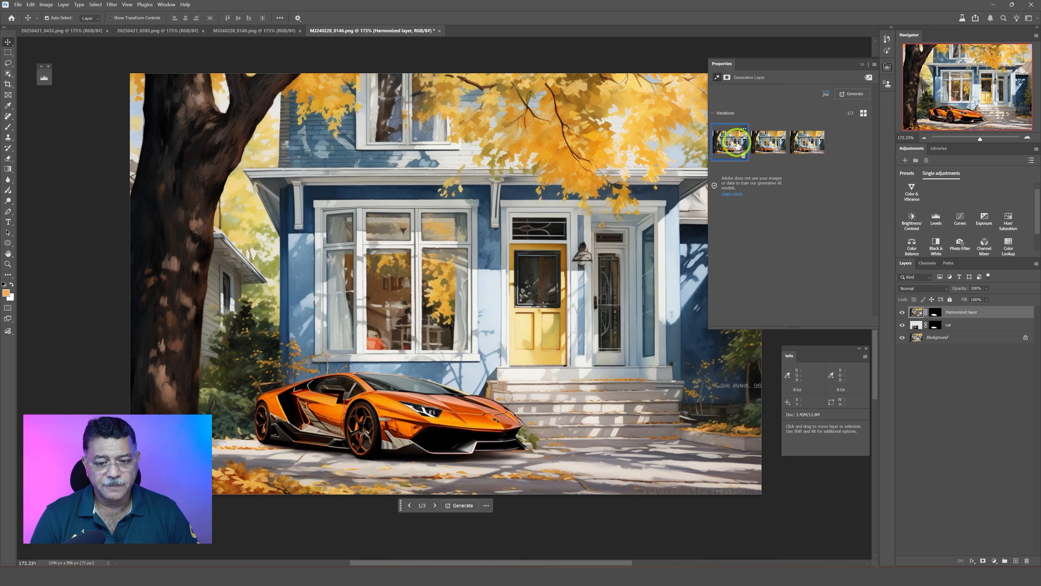
click(807, 142)
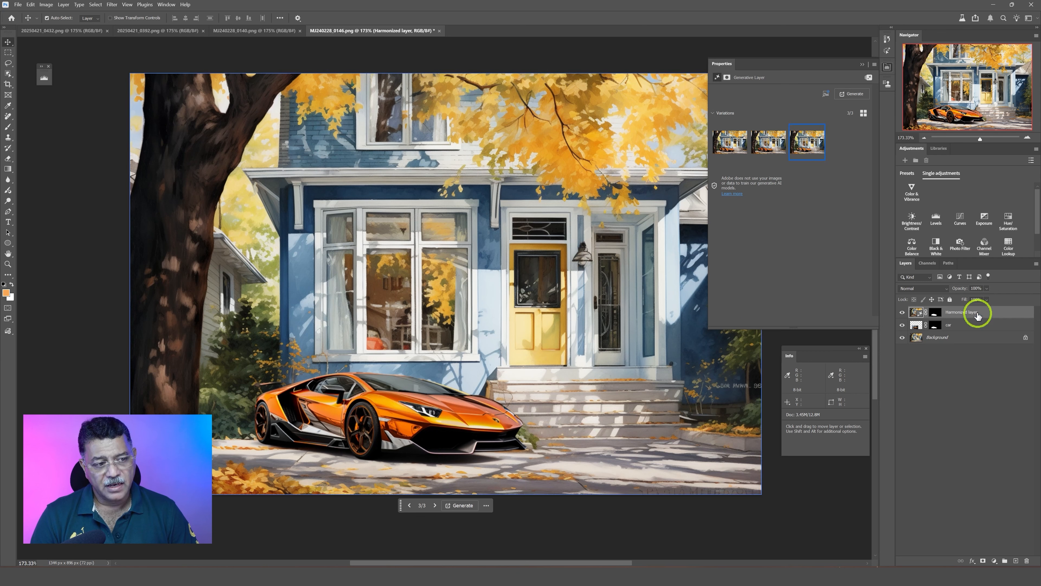
Step: Stamp all visible layers into a new composite layer above the Harmonized layer, keeping the original layers
click(1036, 263)
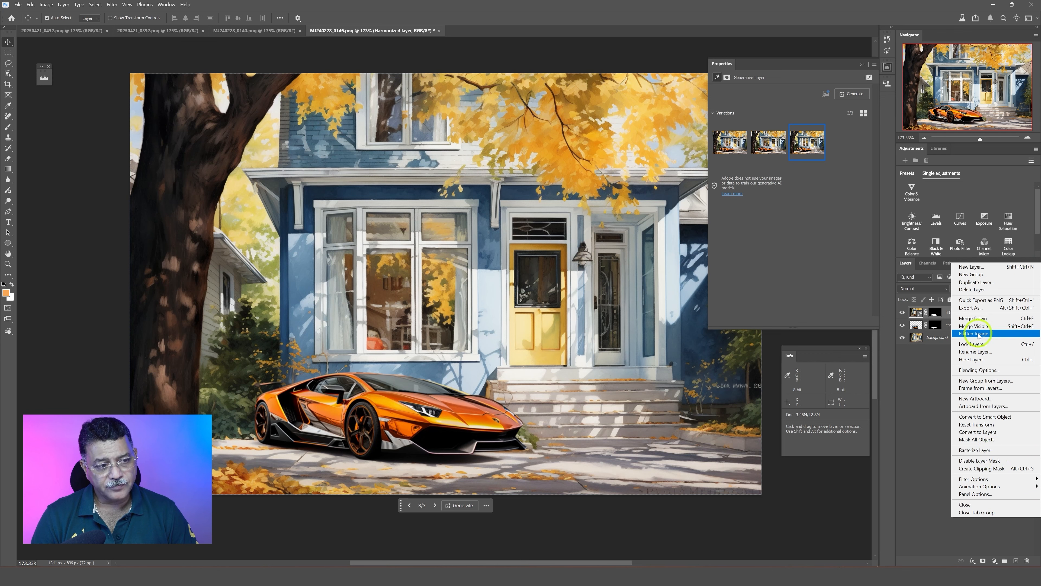
click(916, 392)
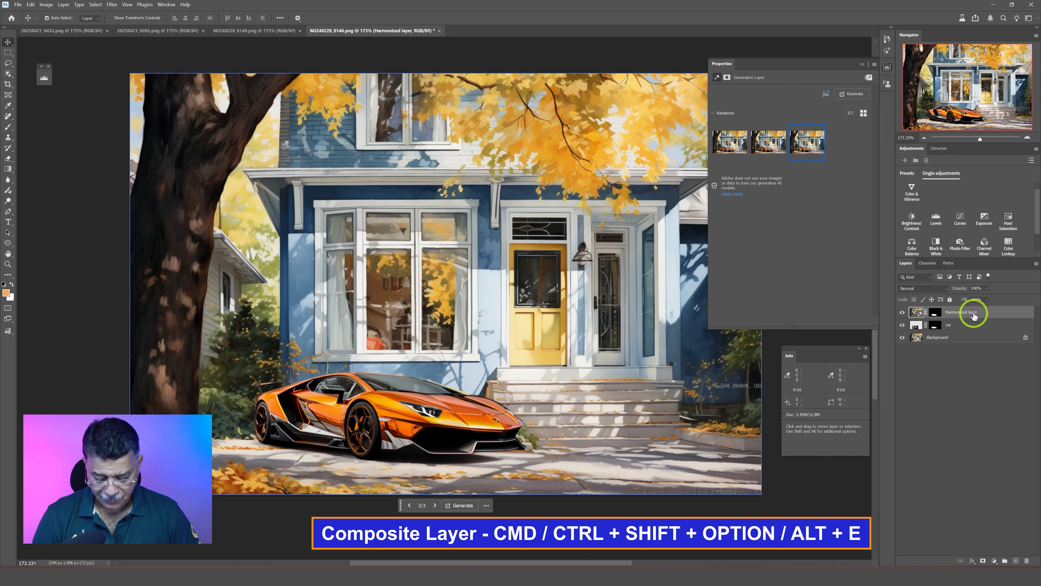
key(ctrl+shift+alt+e)
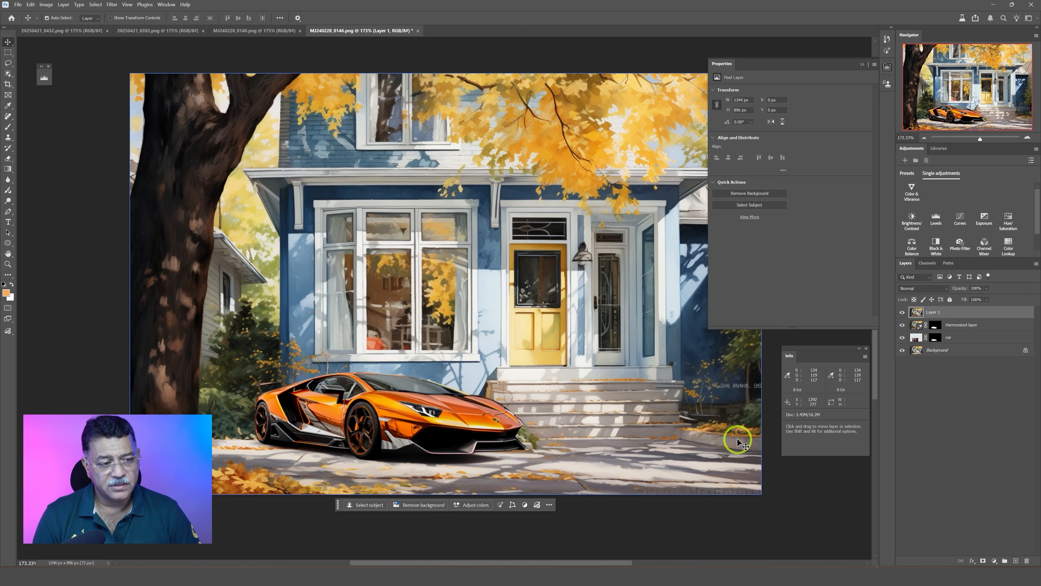
click(918, 330)
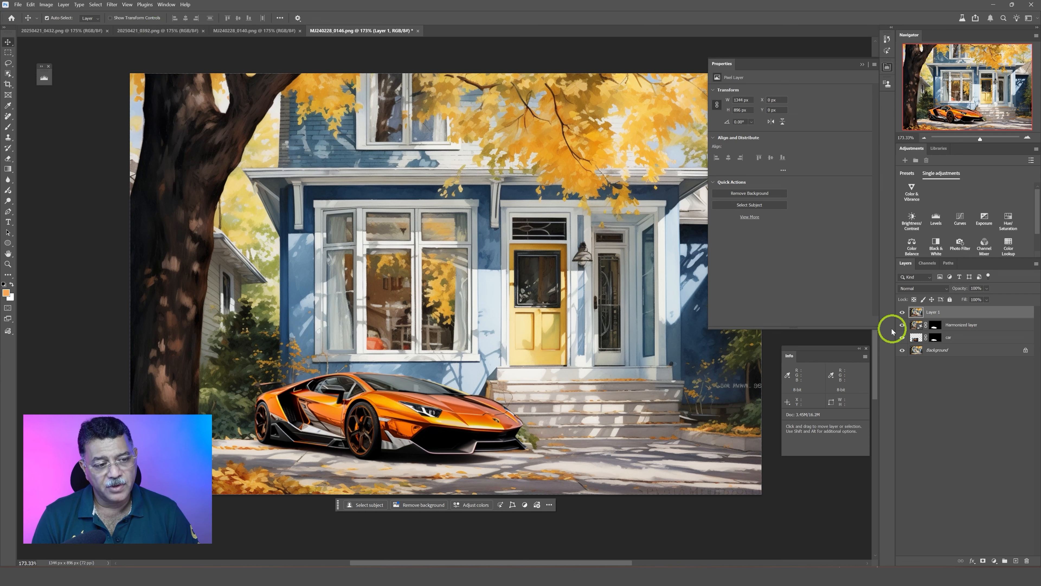
Step: Copy the horse-and-girl picture from 20250421_0432.png into the autumn tree painting 20250421_0392.png as a new layer
click(161, 32)
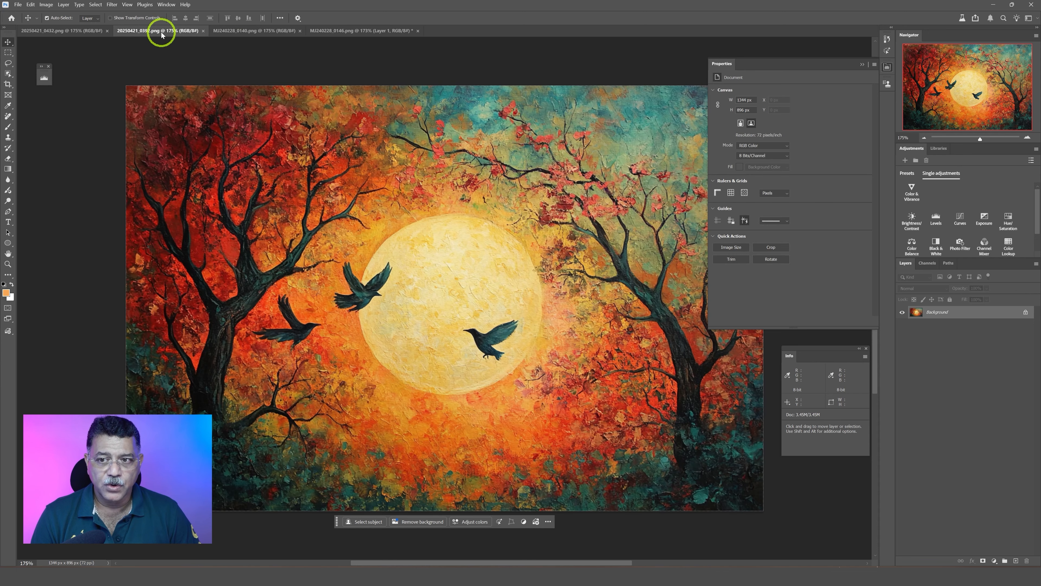
click(85, 32)
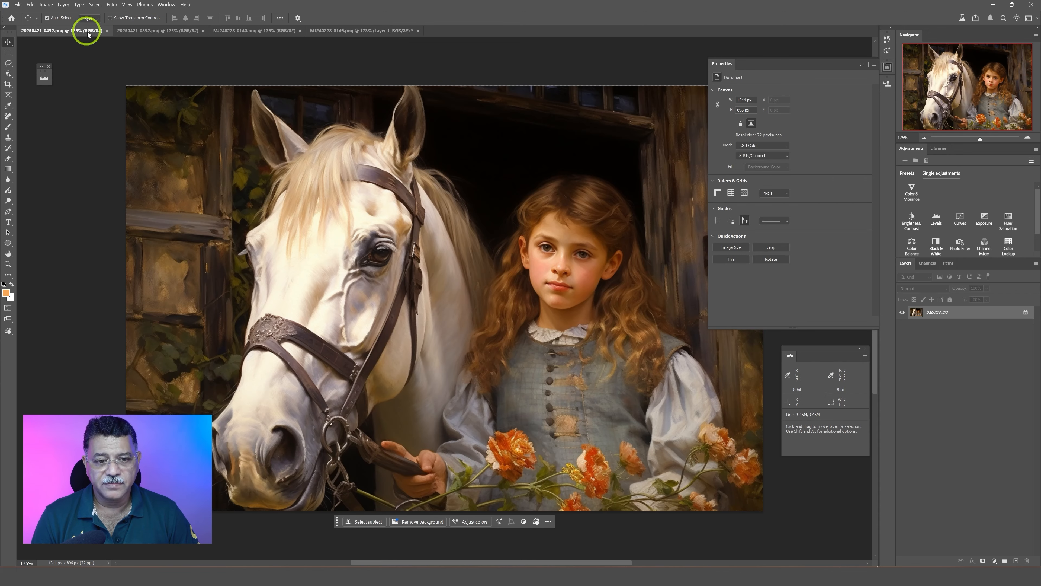
click(163, 33)
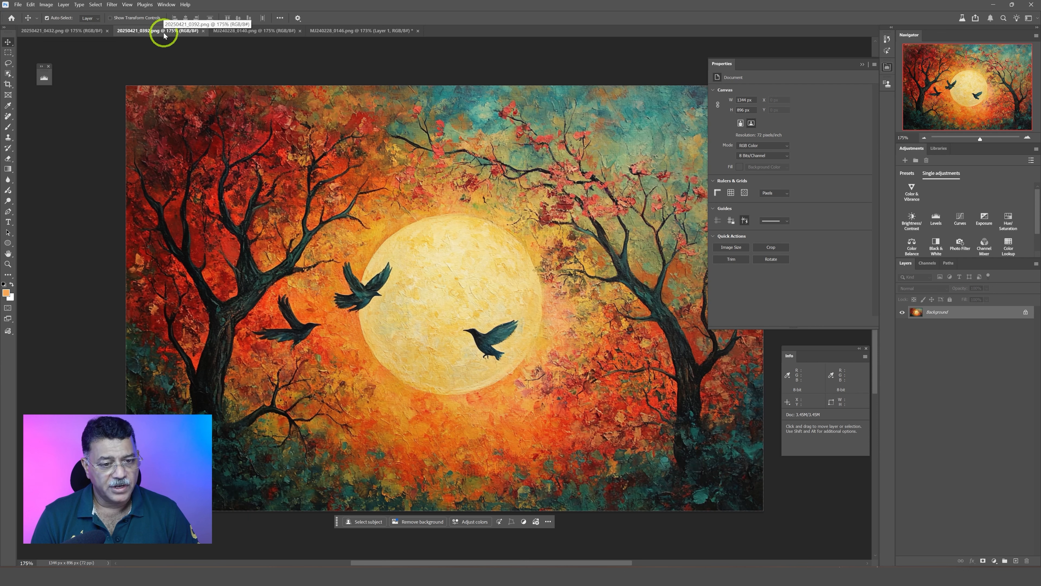
click(862, 64)
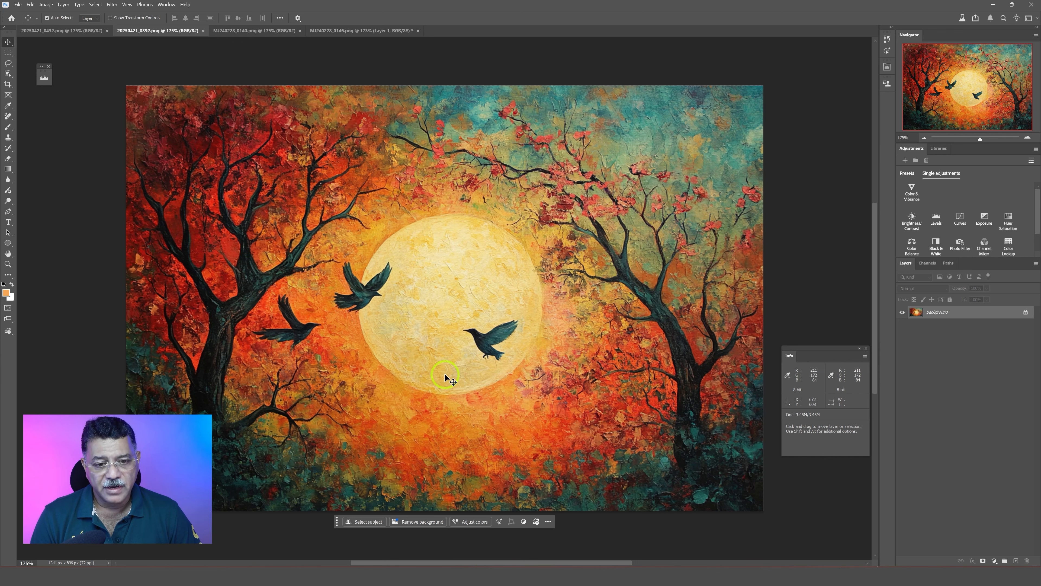
click(84, 30)
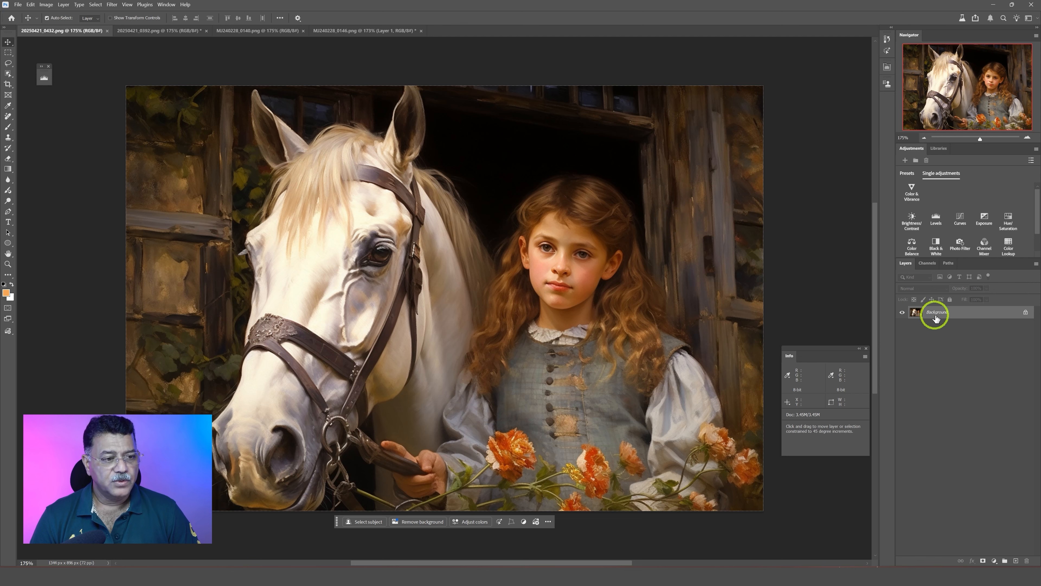
drag(933, 314, 353, 246)
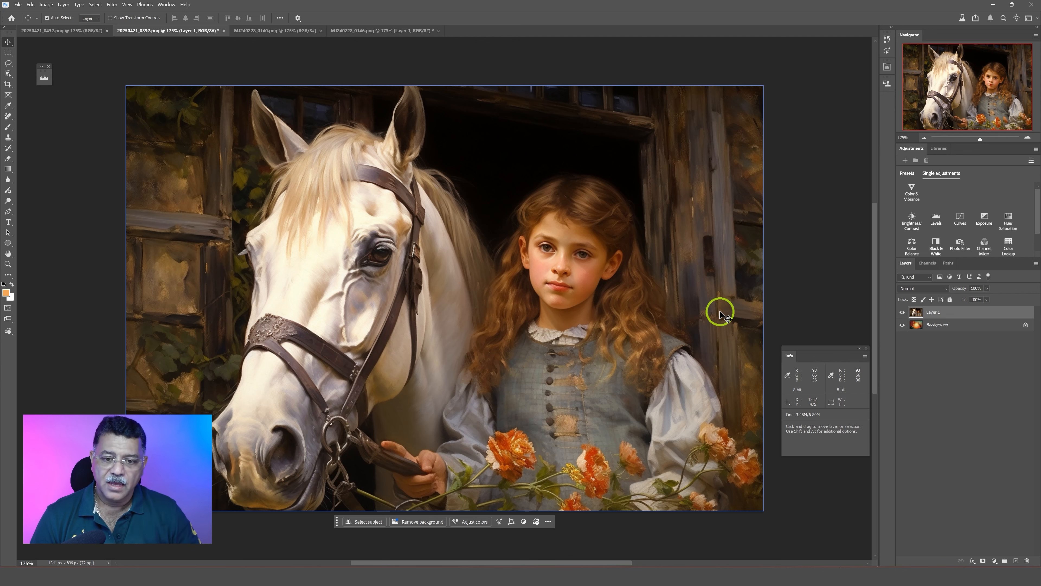
Step: Scale the horse-and-girl layer to about 56.6% and fit it into the lower right corner of the canvas
key(ctrl+t)
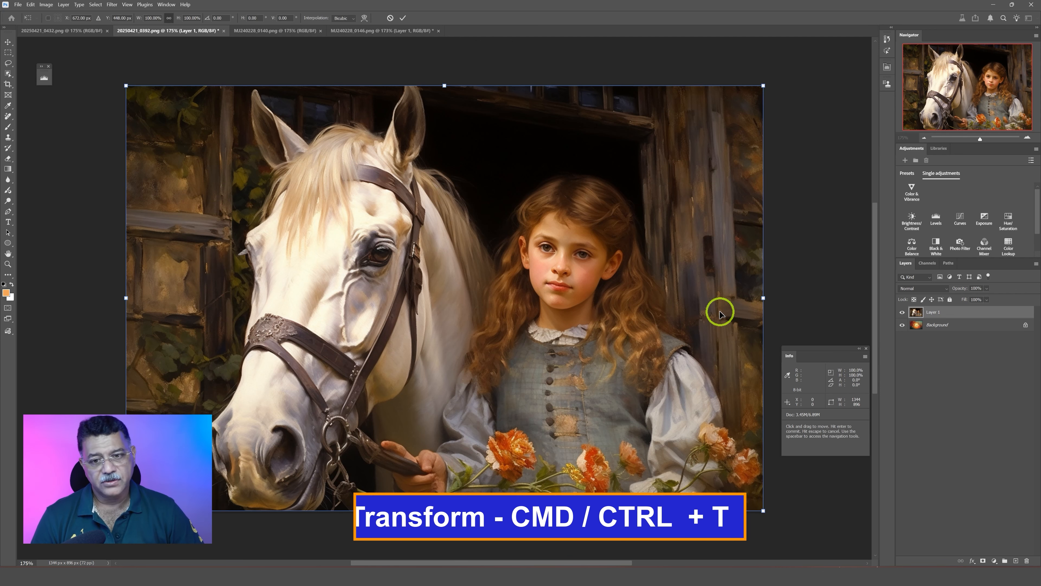
mouse_move(123, 87)
mouse_down()
mouse_move(245, 185)
mouse_move(384, 256)
mouse_move(451, 309)
mouse_move(403, 292)
mouse_move(450, 303)
mouse_up()
mouse_move(430, 277)
mouse_down()
mouse_move(417, 256)
mouse_move(414, 271)
mouse_up()
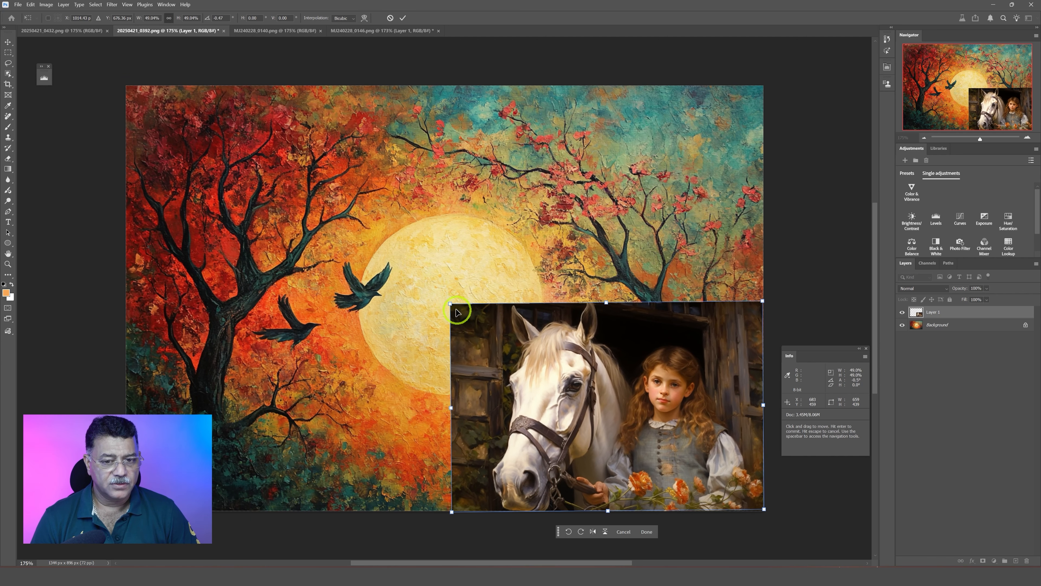
drag(450, 307, 407, 279)
drag(478, 304, 480, 299)
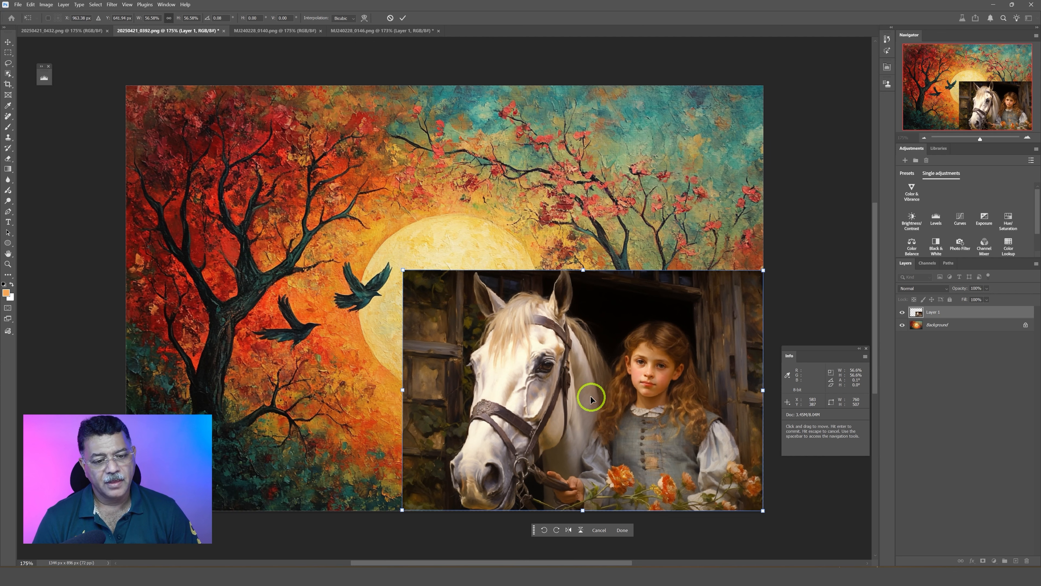
key(Return)
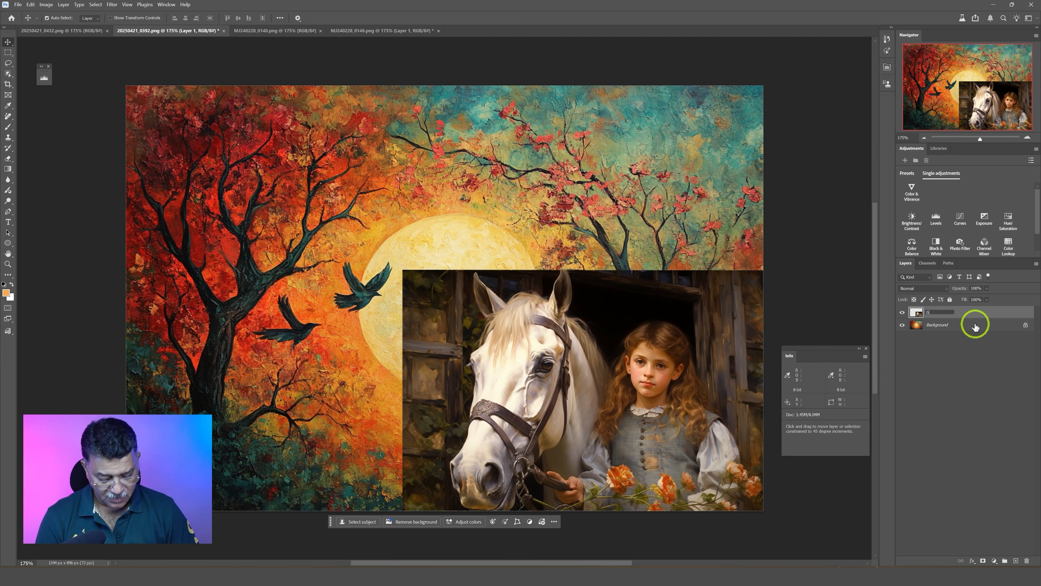
Step: Rename the horse-and-girl layer as Girl and mask it with a Select Subject selection
key(Return)
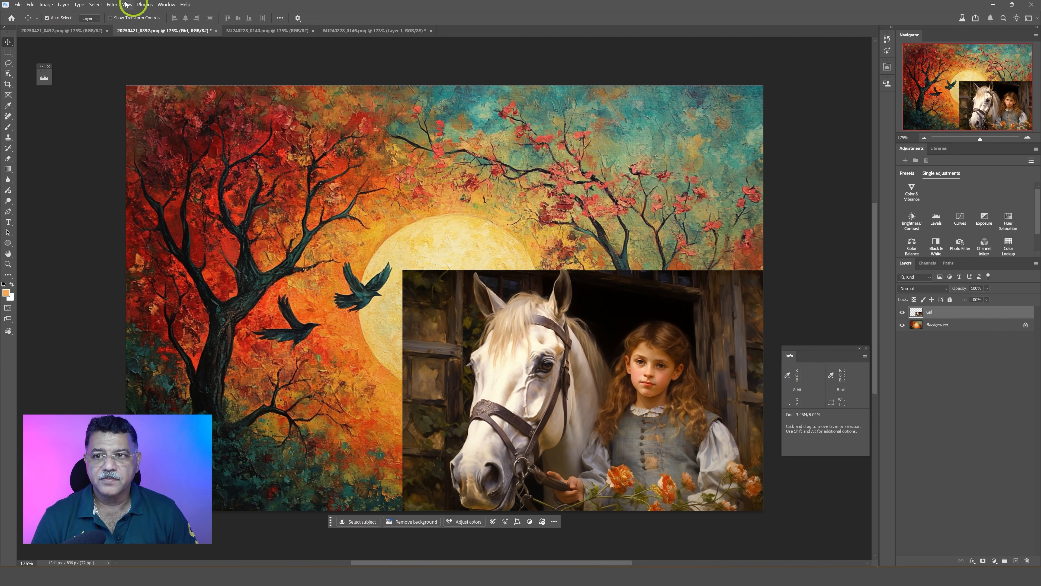
click(103, 5)
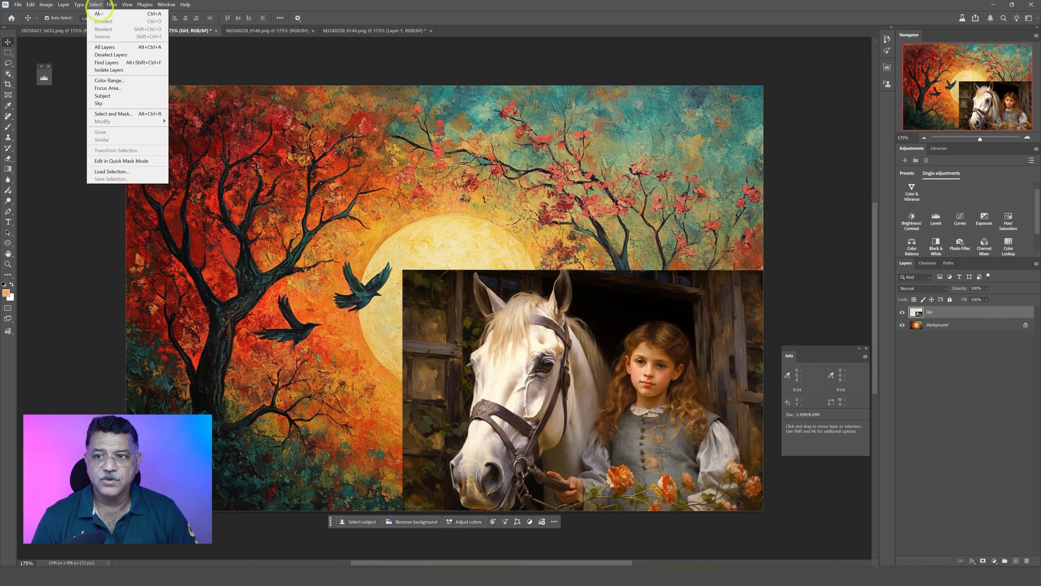
click(115, 98)
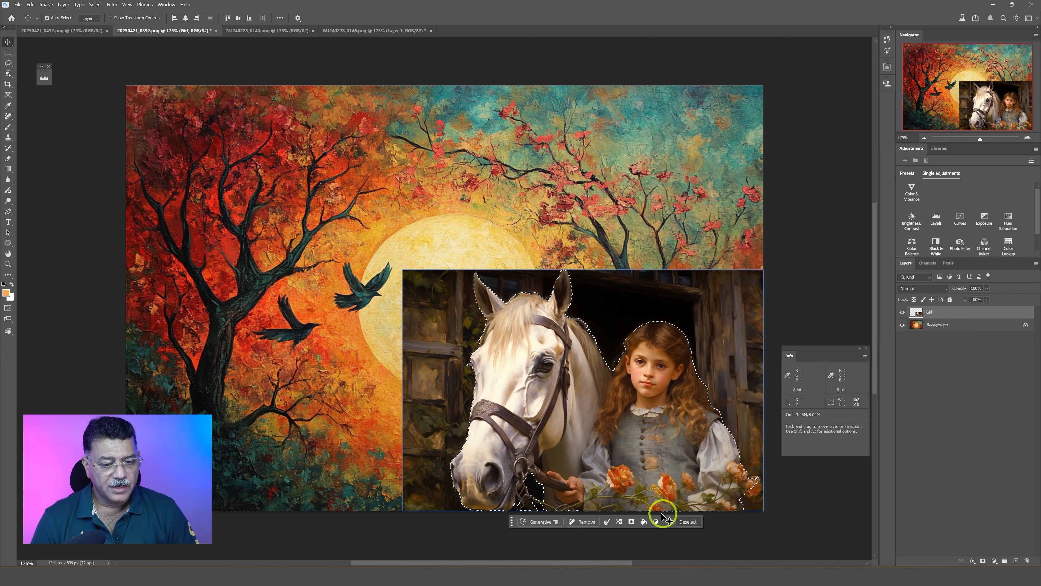
click(632, 522)
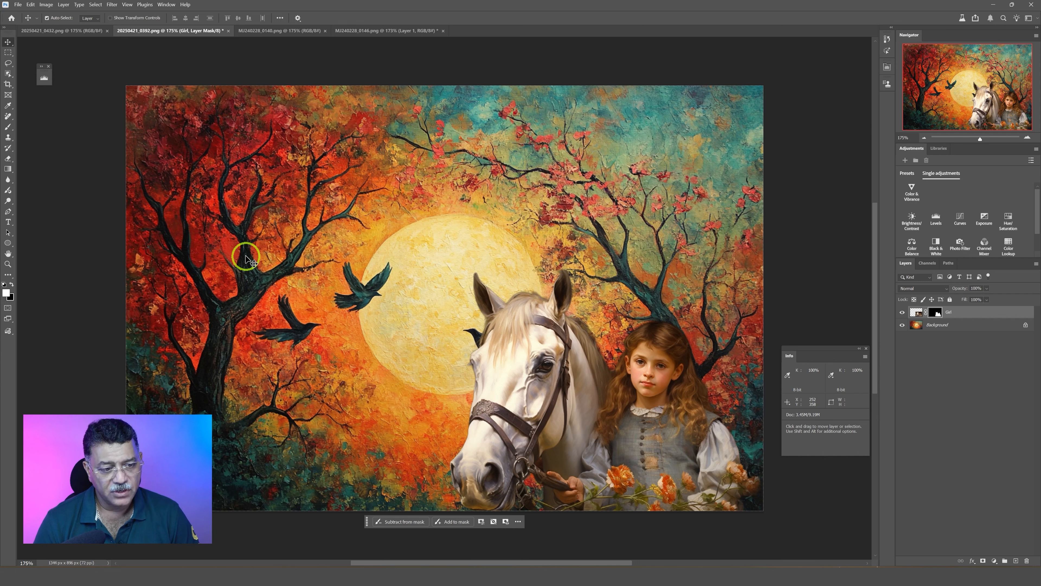
Step: Target the Background layer and place a color sampler on a dark part of the large left tree's trunk
click(917, 326)
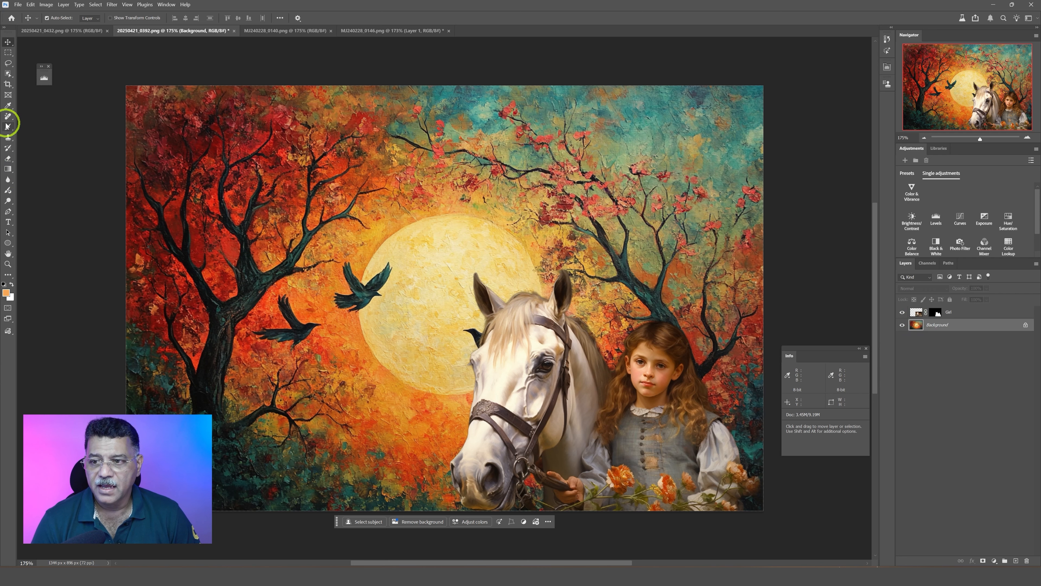
click(8, 106)
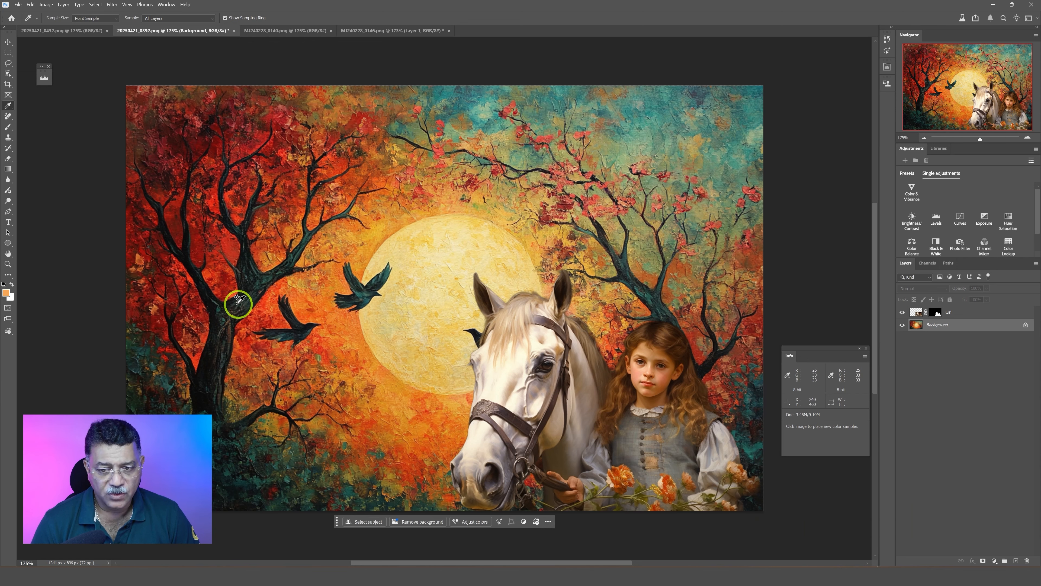
shift+click(246, 283)
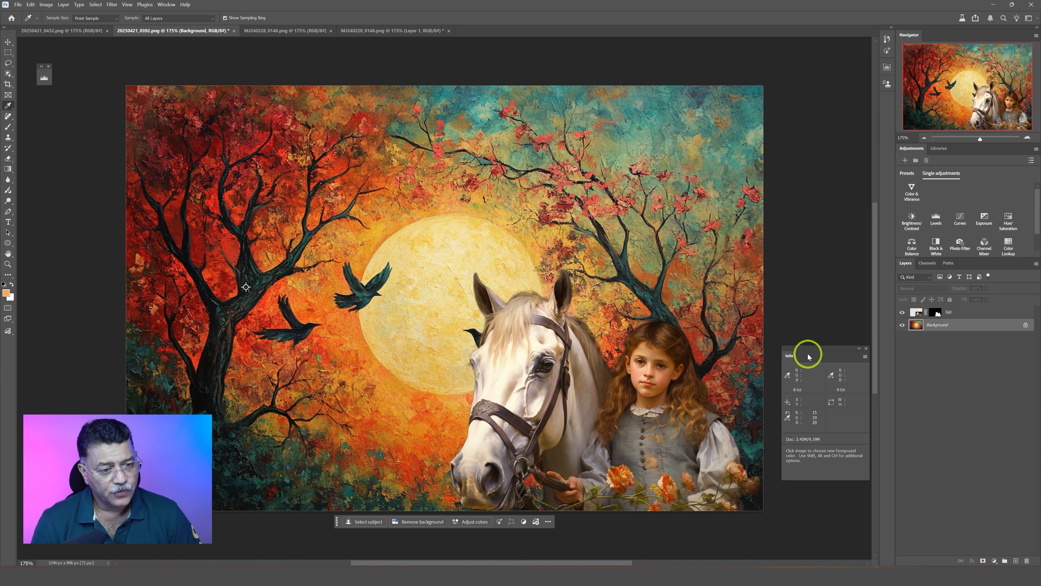
Step: Collapse the Info panel into the side dock and float it open again over the workspace
click(170, 5)
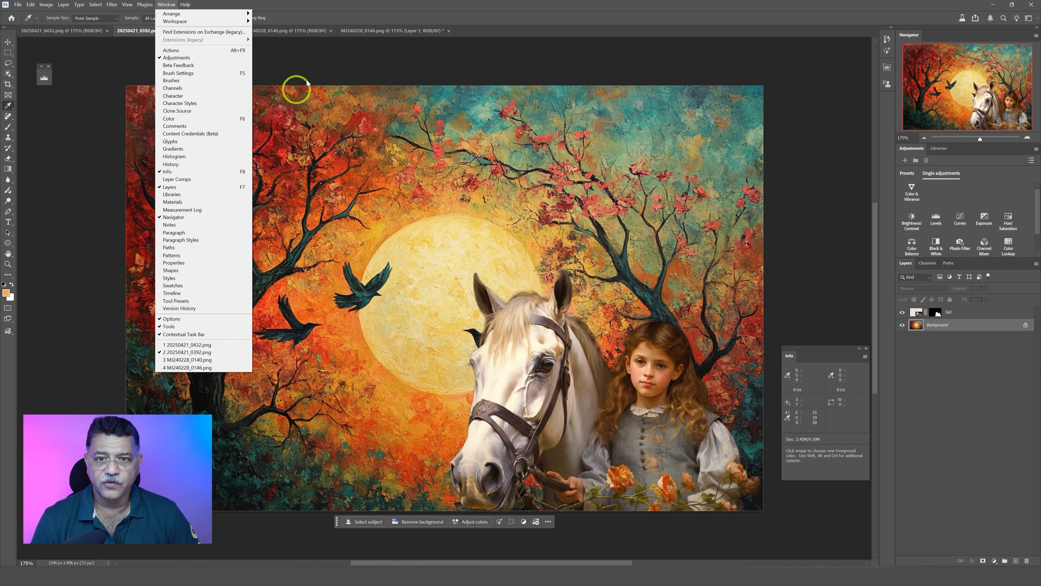
click(393, 3)
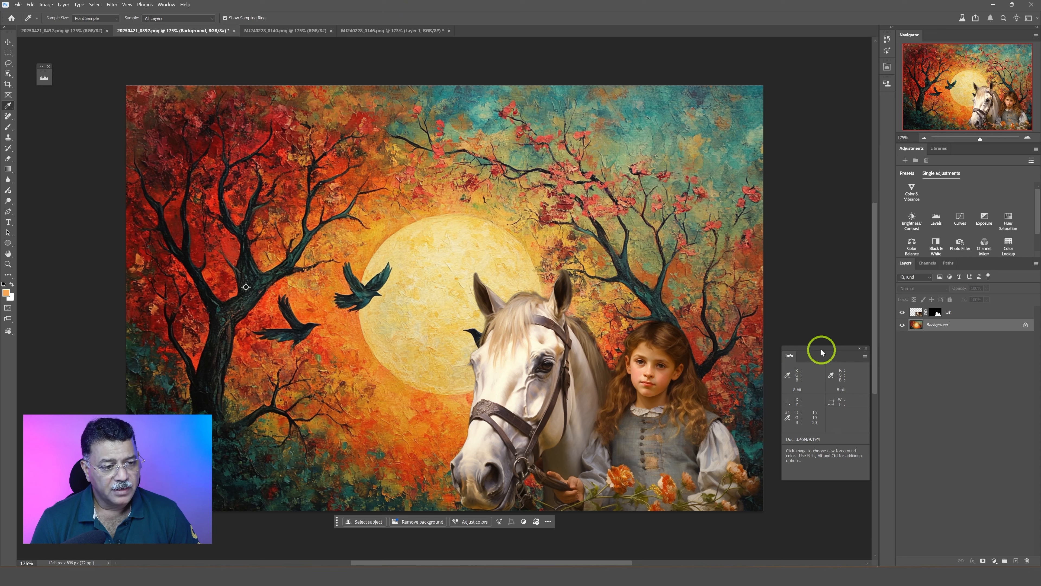
drag(797, 346, 881, 154)
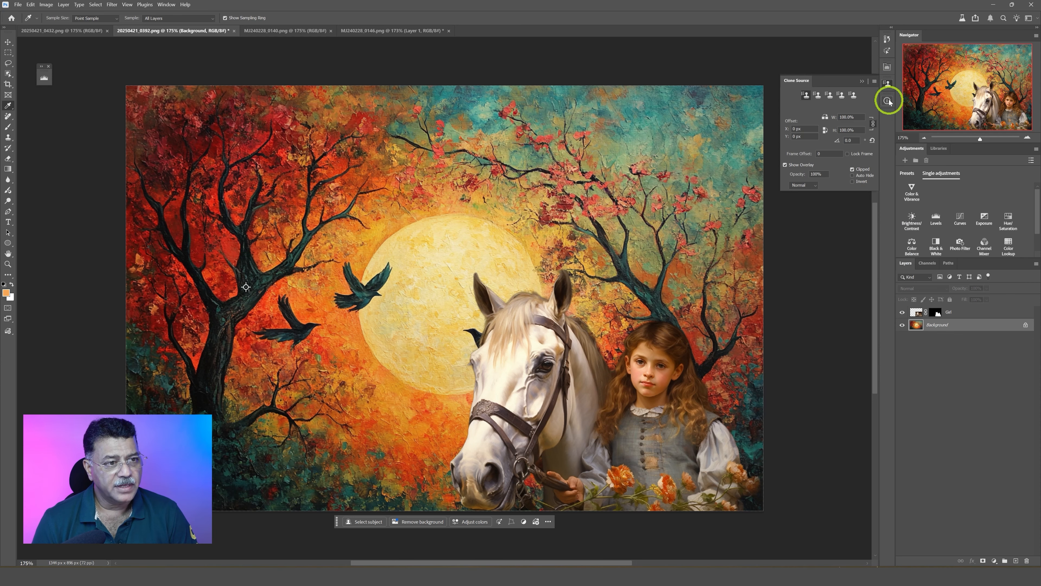
click(888, 101)
drag(888, 102, 818, 405)
click(784, 414)
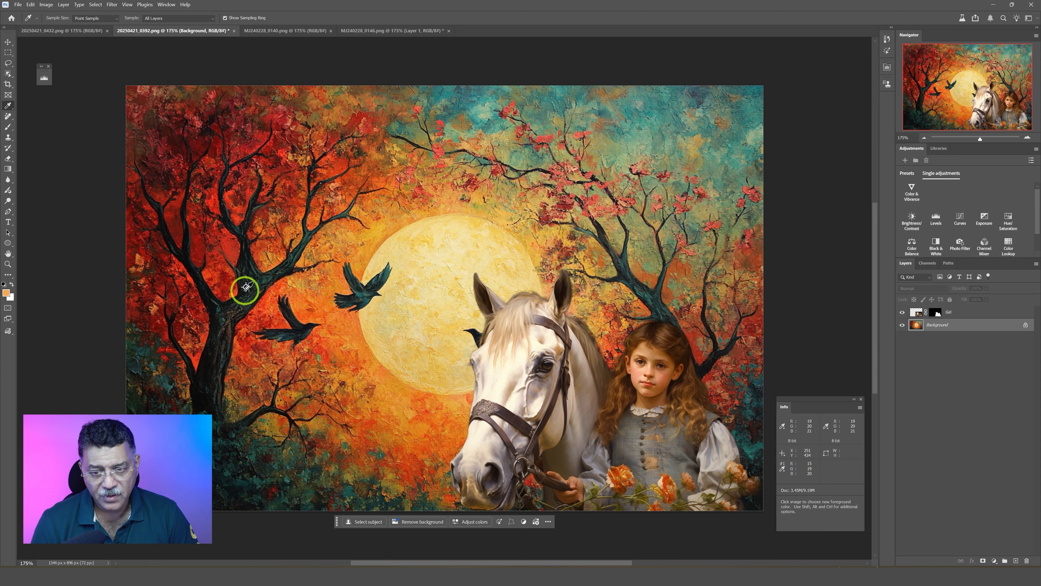
Step: Place a second color sampler higher on the left trunk and a third on the horse's dark noseband, targeting the Girl layer for the latter
shift+click(244, 260)
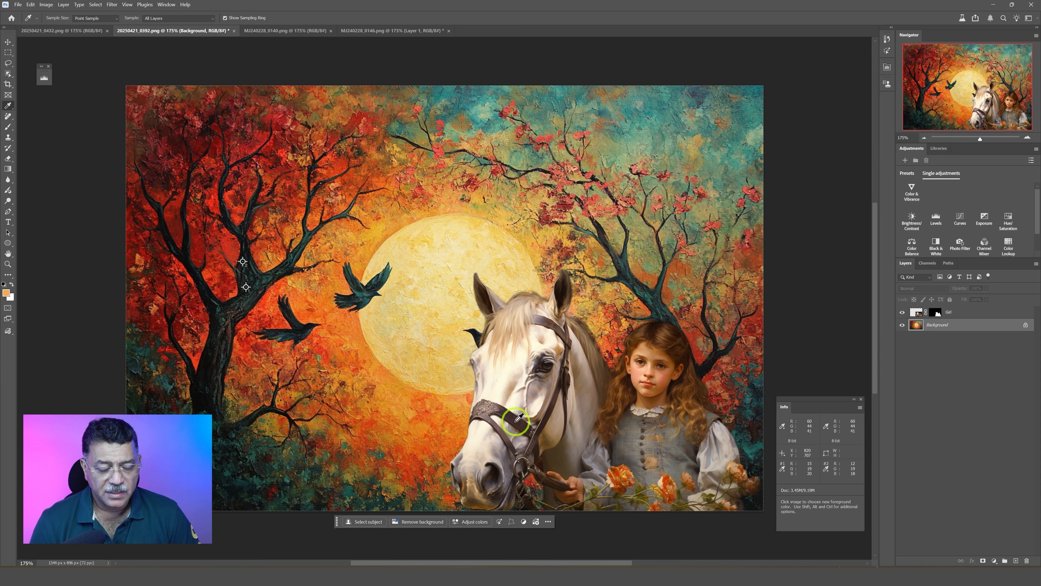
click(917, 313)
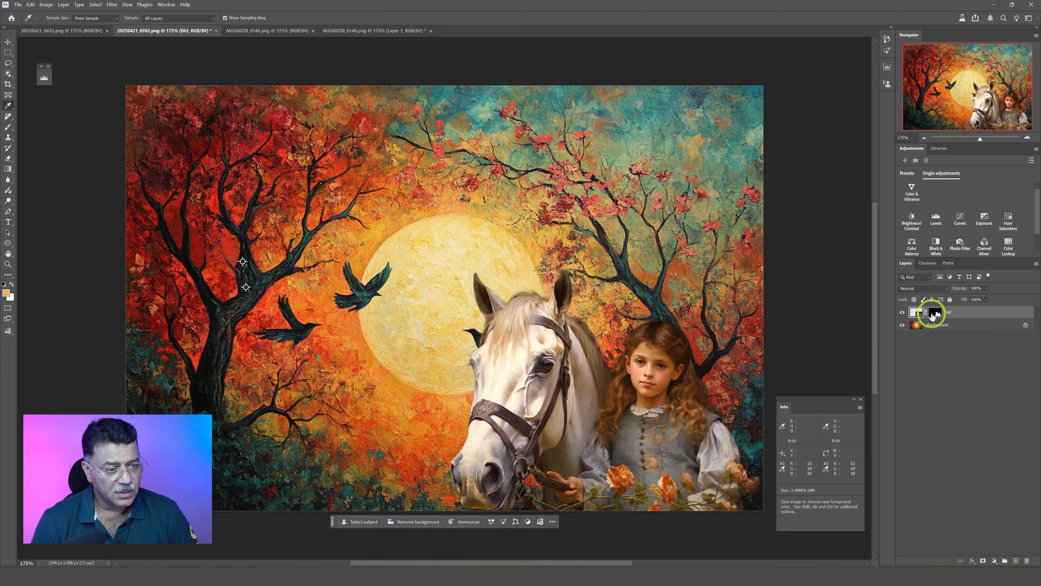
click(519, 421)
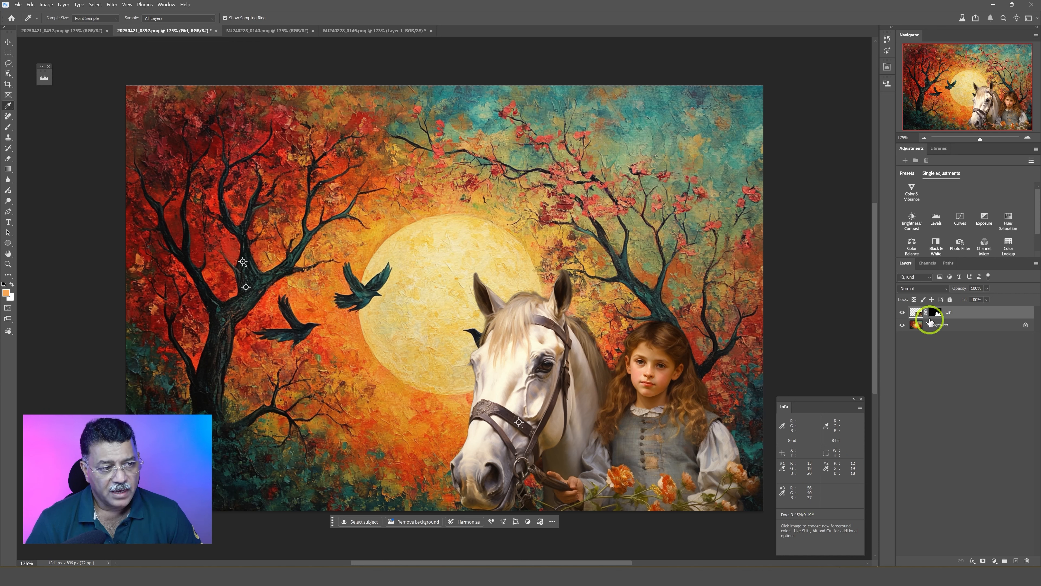
Step: Add a Curves adjustment clipped to the Girl layer and lower its red channel to output 93 at input 161
click(958, 221)
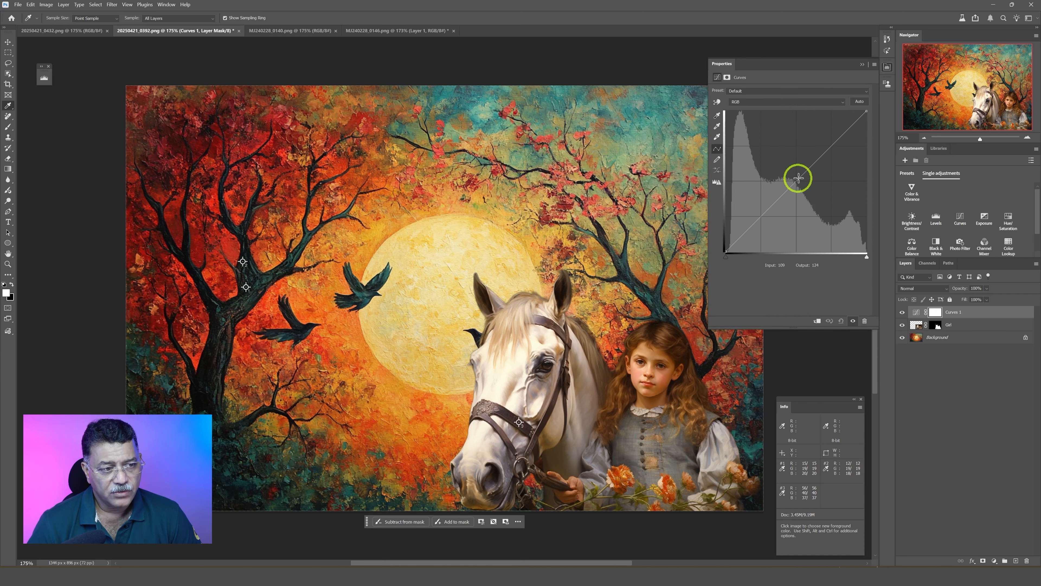
click(749, 102)
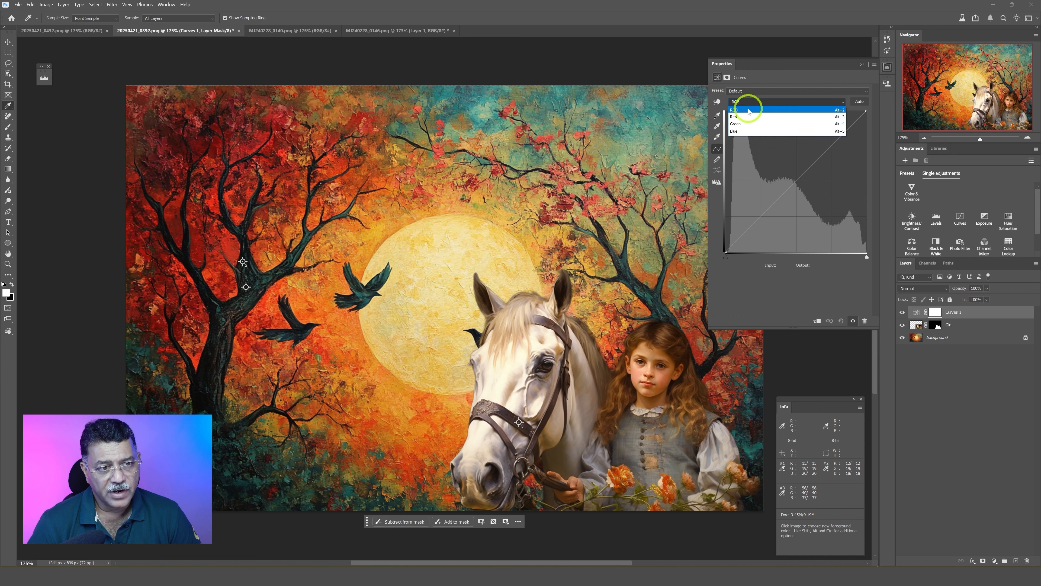
click(747, 118)
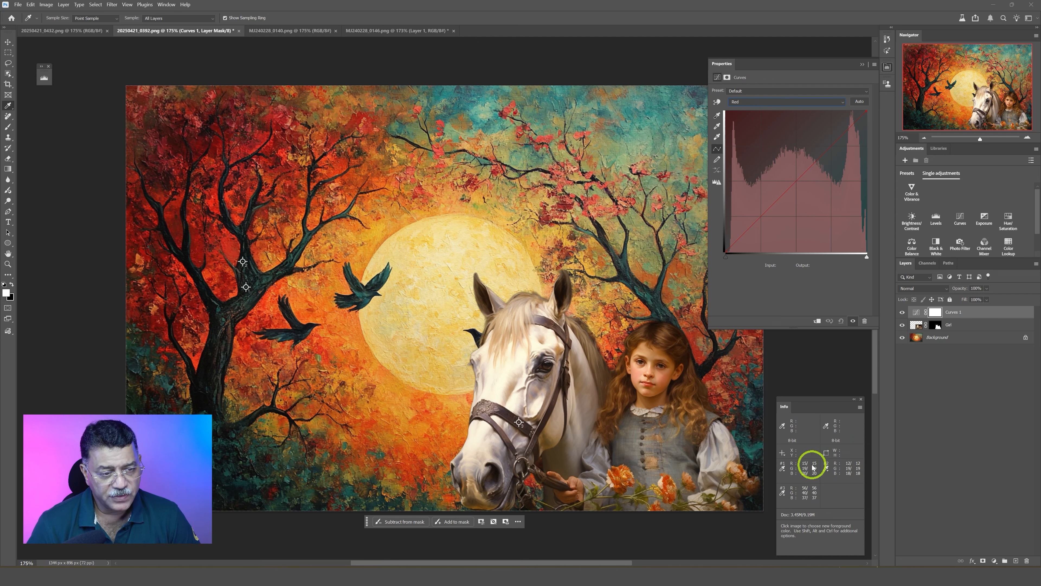
click(800, 183)
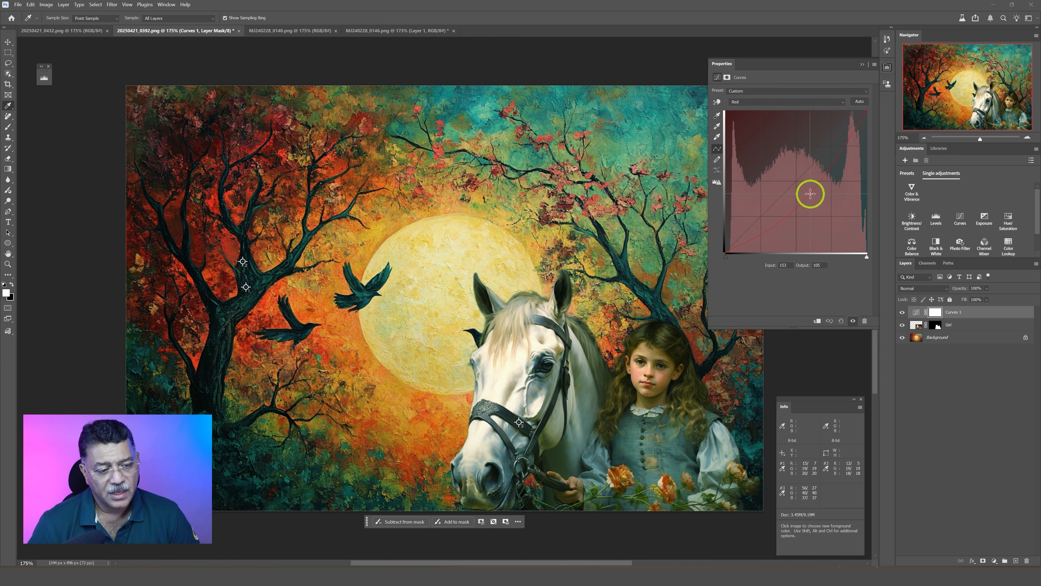
drag(810, 193, 815, 199)
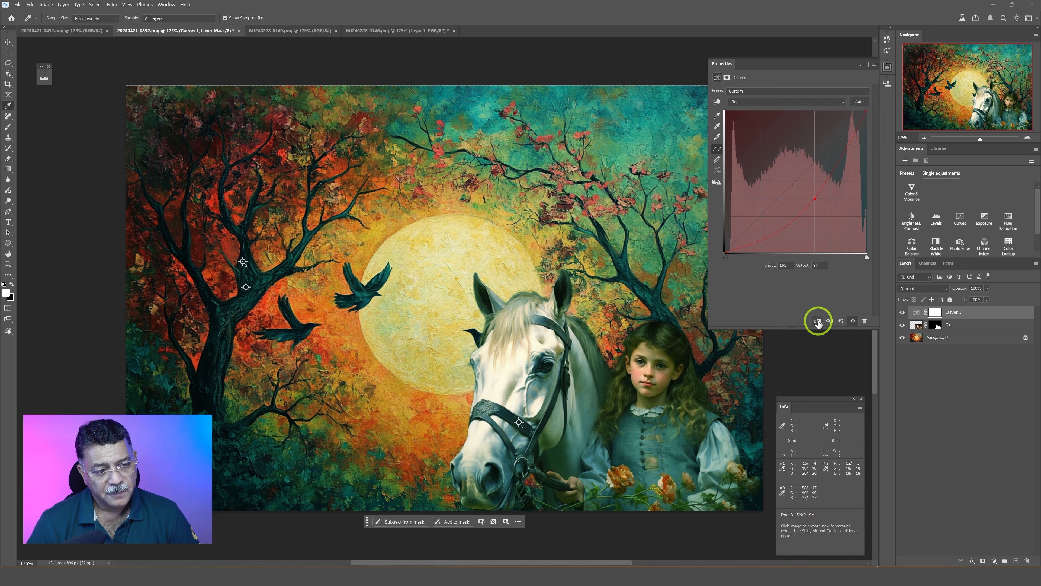
right_click(958, 321)
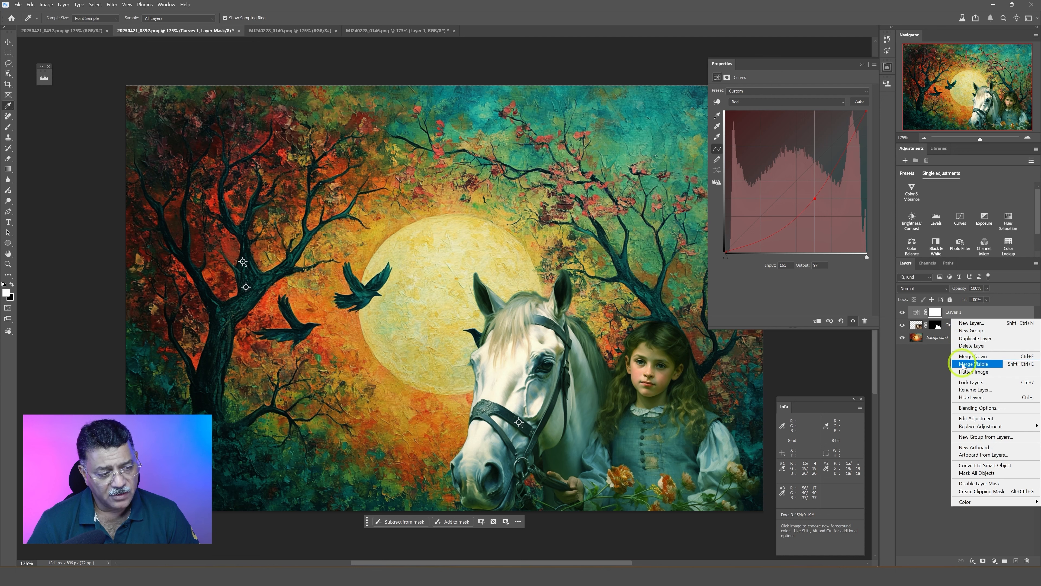
click(987, 493)
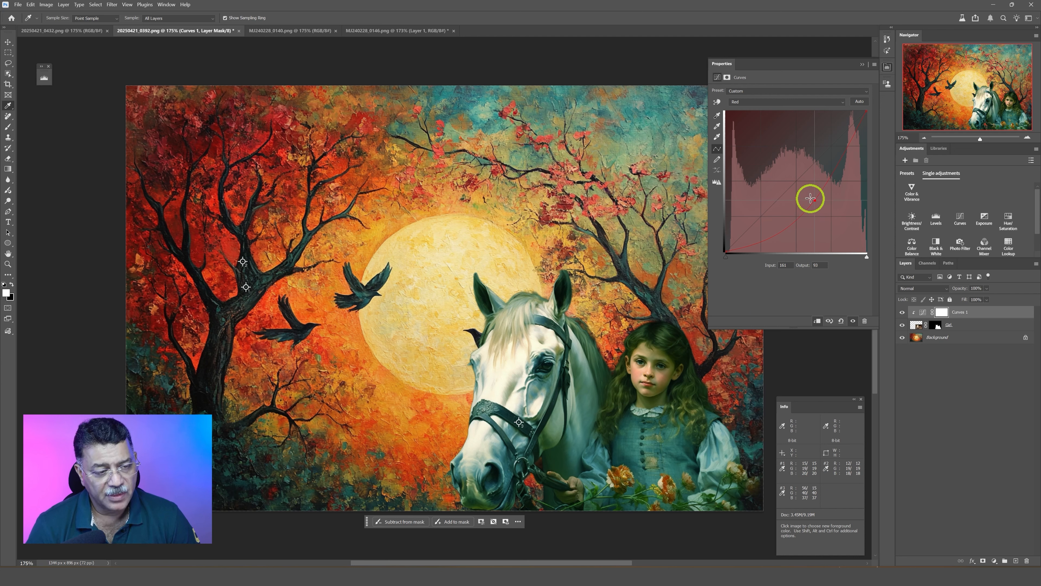
Step: Lower the Curves adjustment's green channel to output 96 at input 144
click(767, 101)
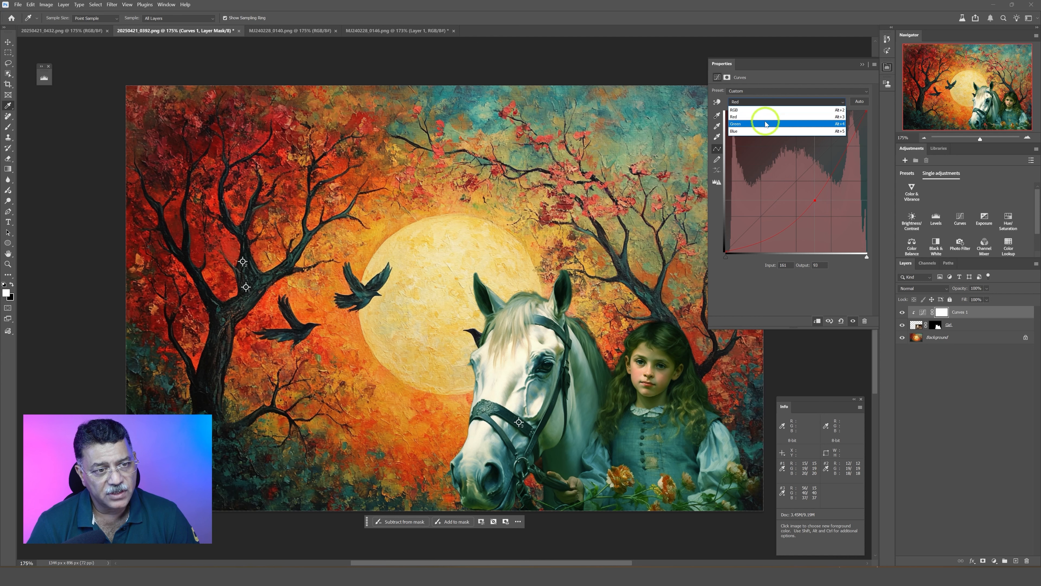
click(765, 124)
drag(798, 181, 808, 199)
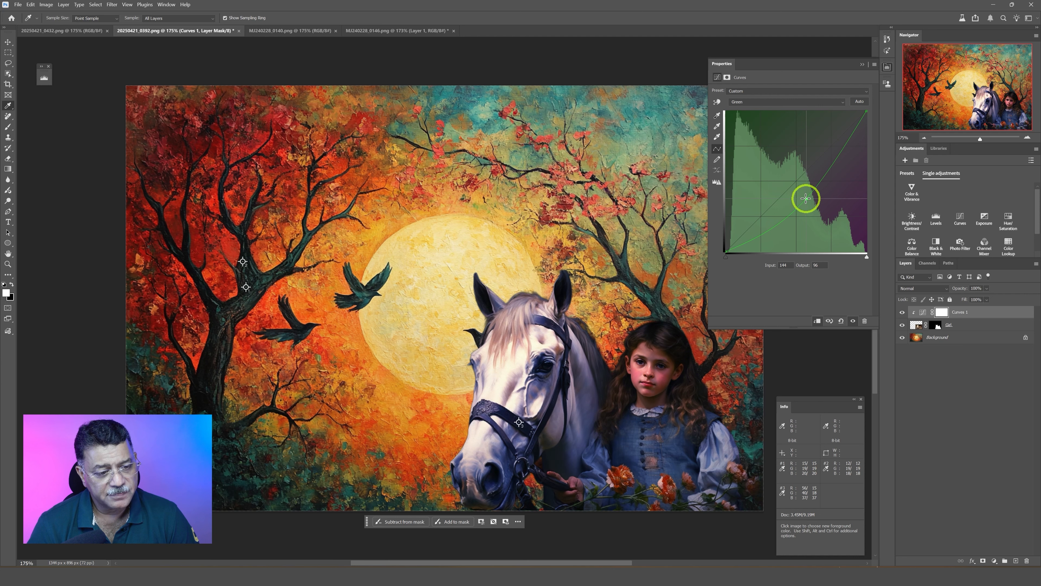
drag(806, 199, 805, 199)
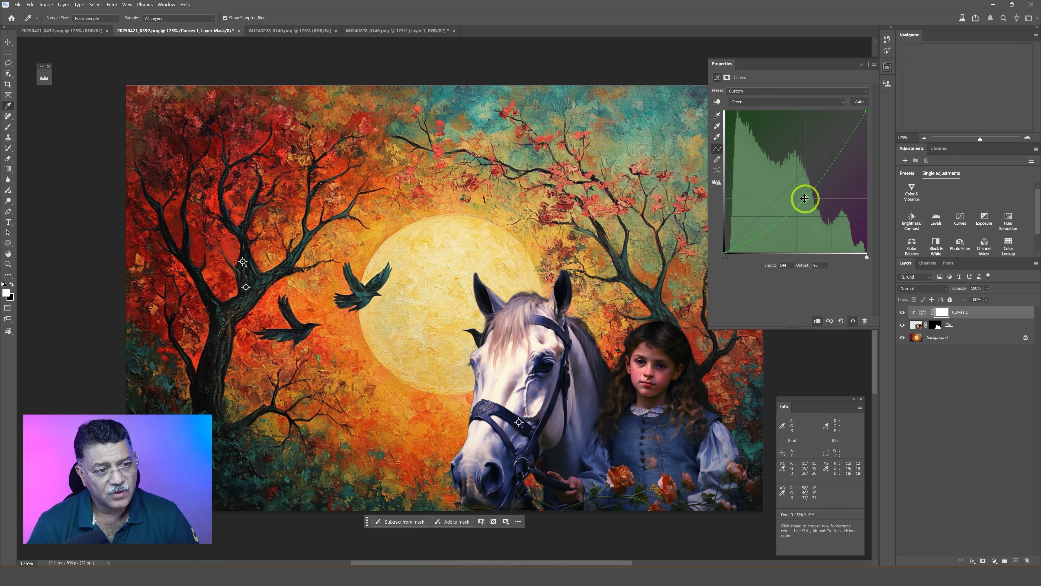
Step: Lower the Curves adjustment's blue channel to output 105 at input 148, and compare the image with the adjustment hidden and shown
click(750, 101)
click(750, 131)
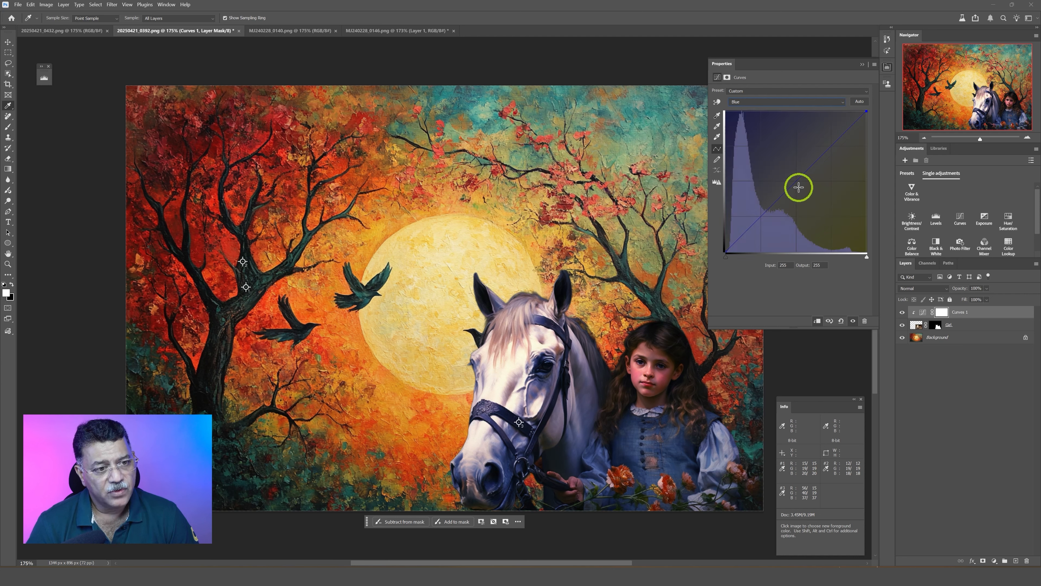
drag(796, 181, 803, 190)
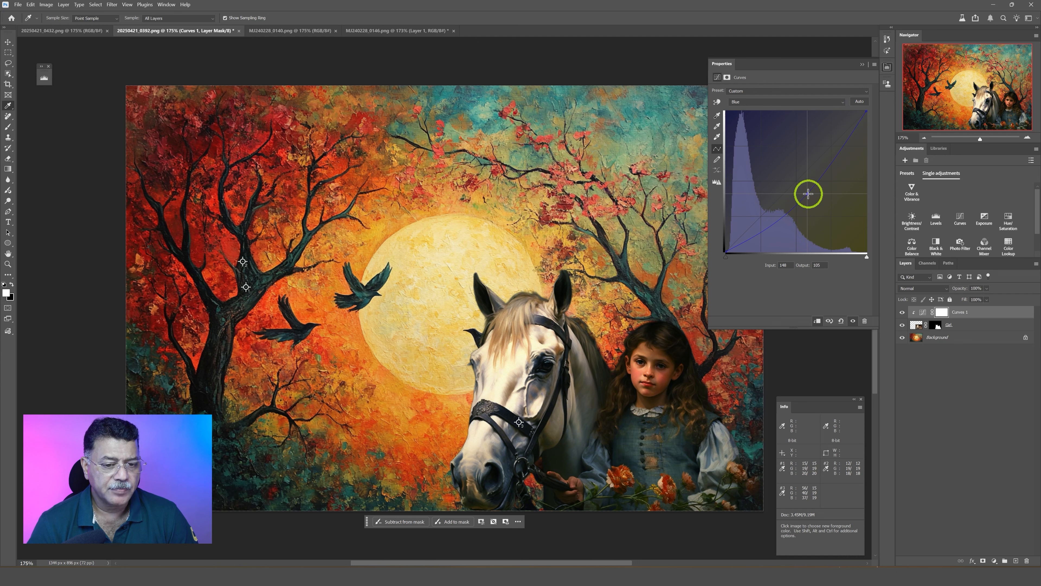
click(862, 65)
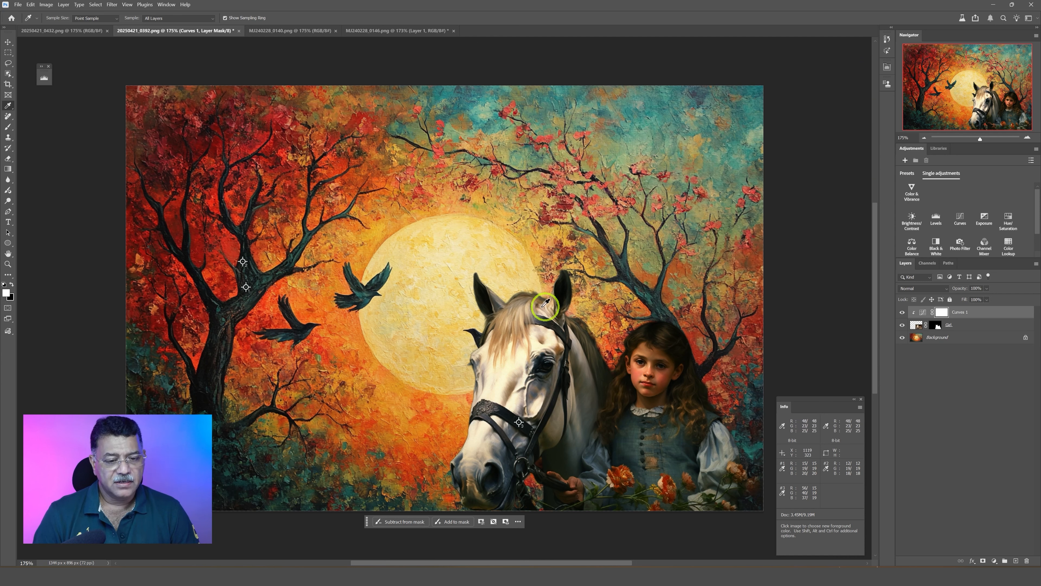
click(904, 314)
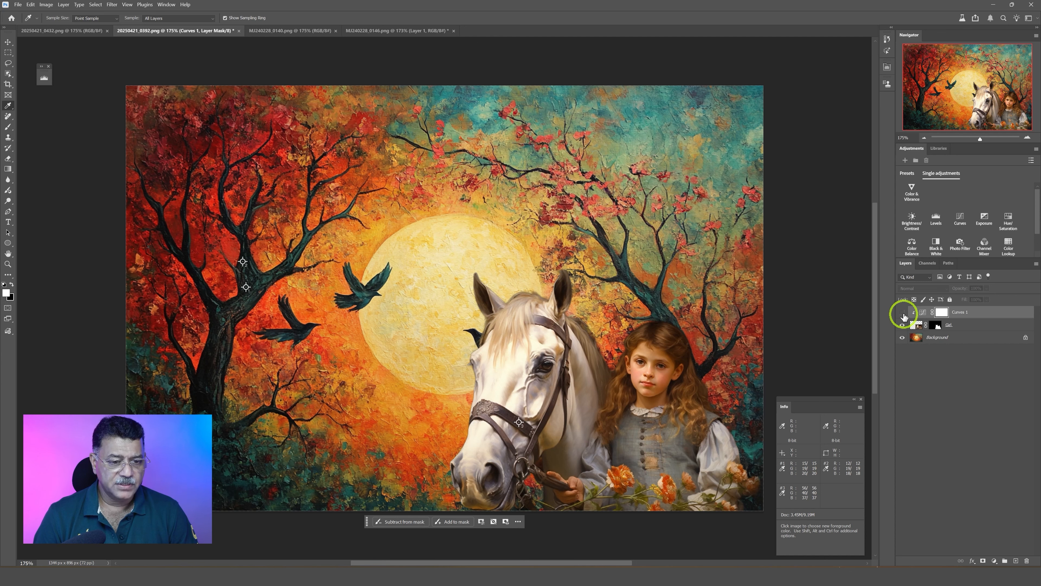
click(903, 313)
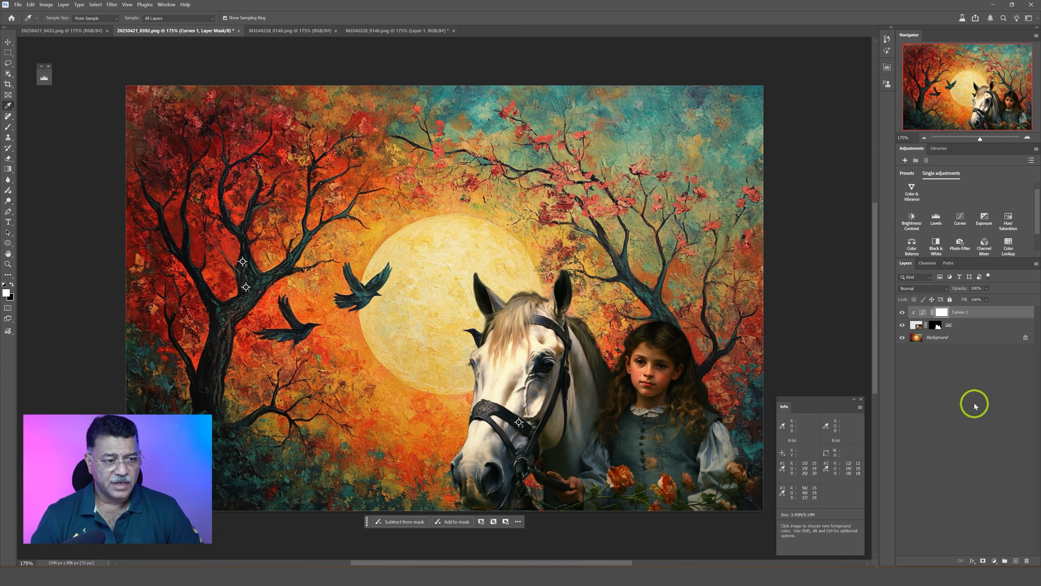
Step: Add a Solid Color fill layer above everything with hue 0, saturation 0 and brightness 50, and set its blend mode to Color
click(996, 561)
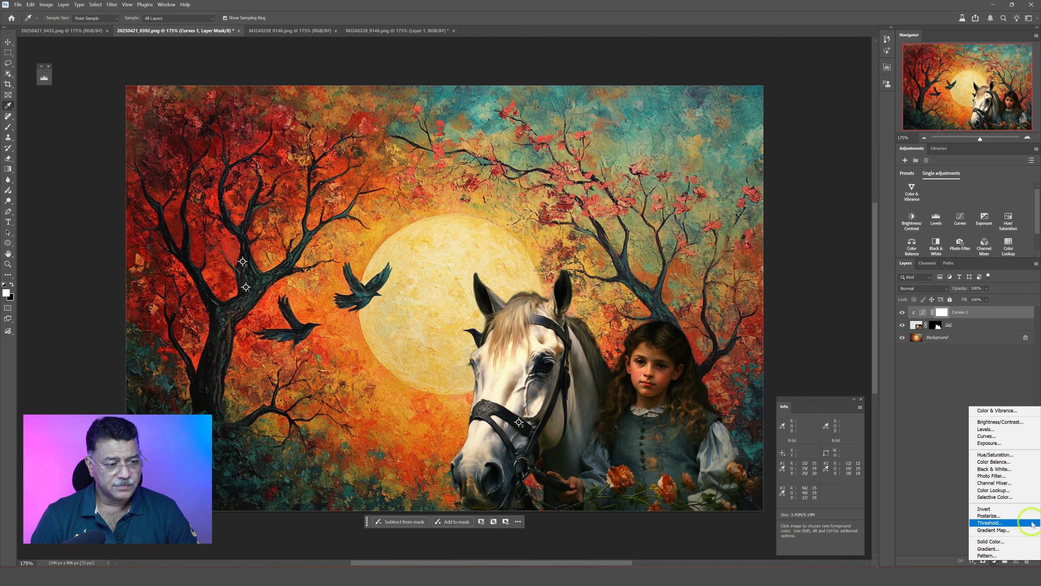
click(1015, 541)
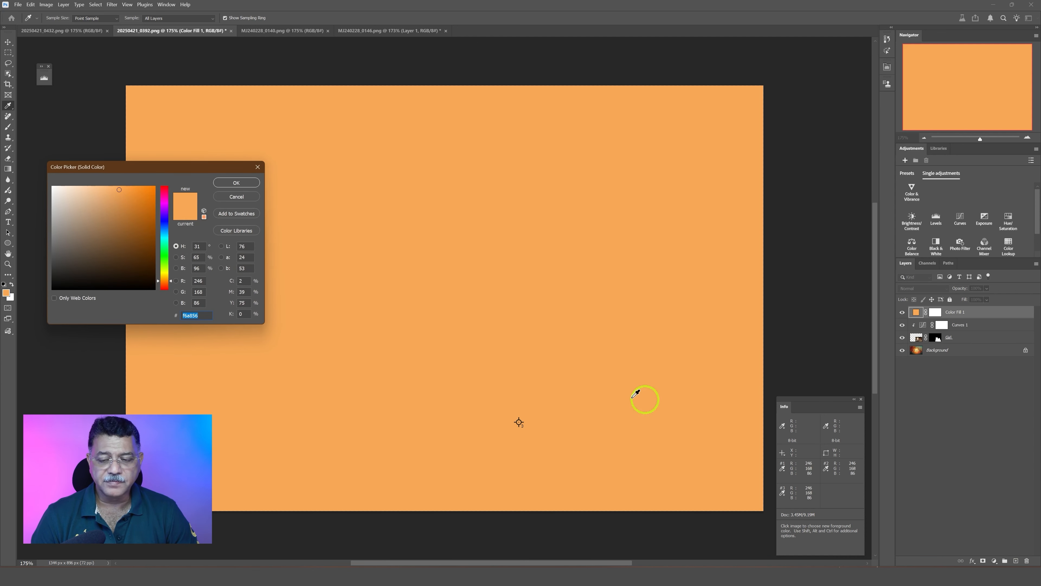
click(200, 247)
key(BackSpace)
key(BackSpace)
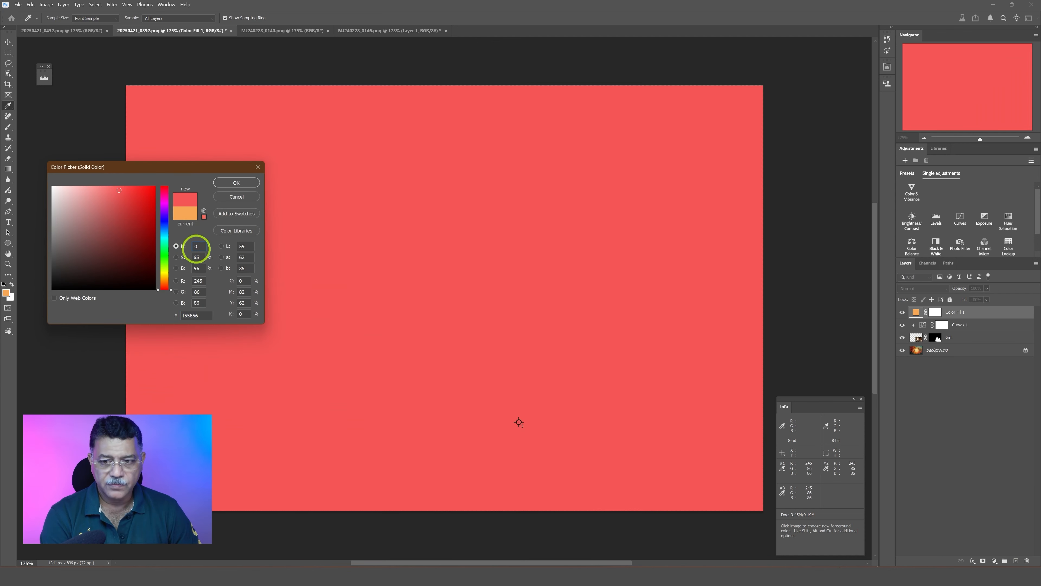
text(0)
double_click(201, 257)
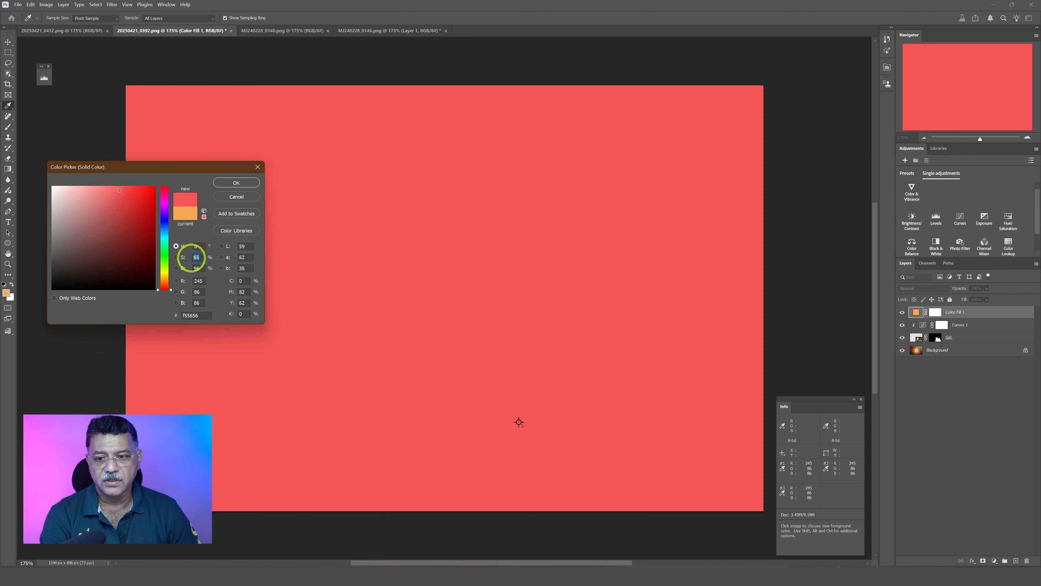
text(0)
double_click(199, 268)
text(50)
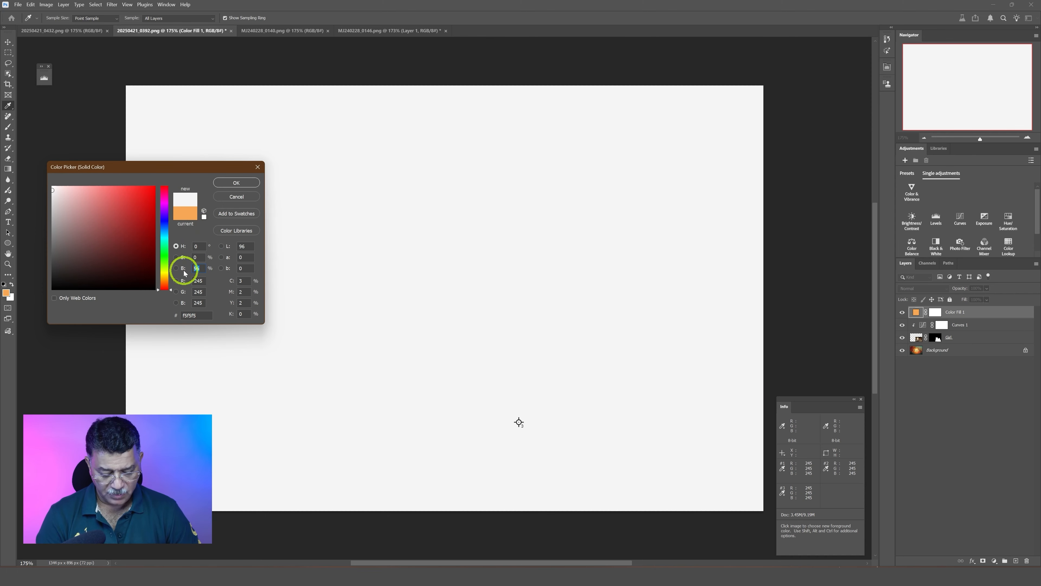
key(Return)
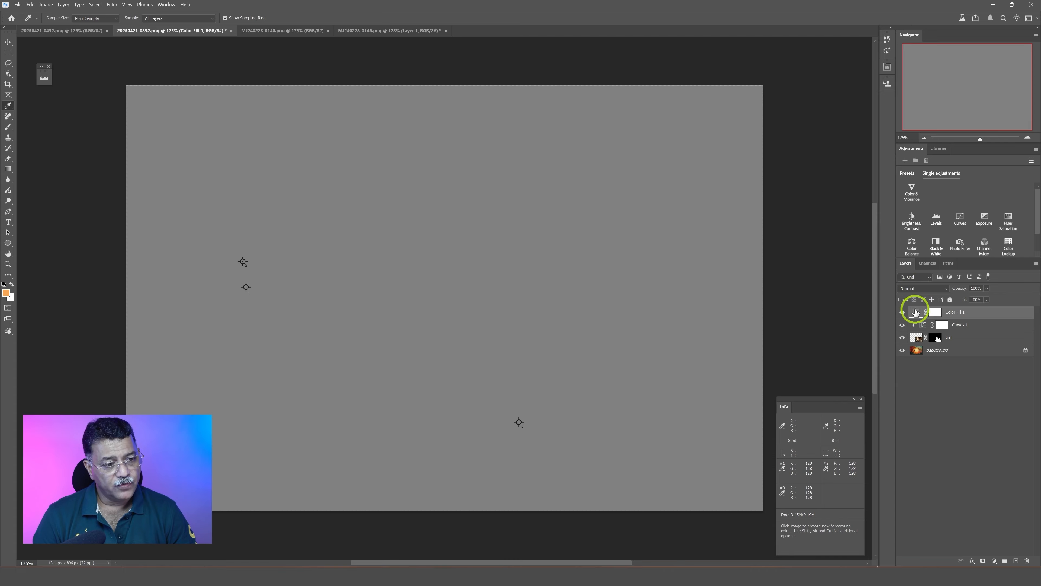
click(922, 289)
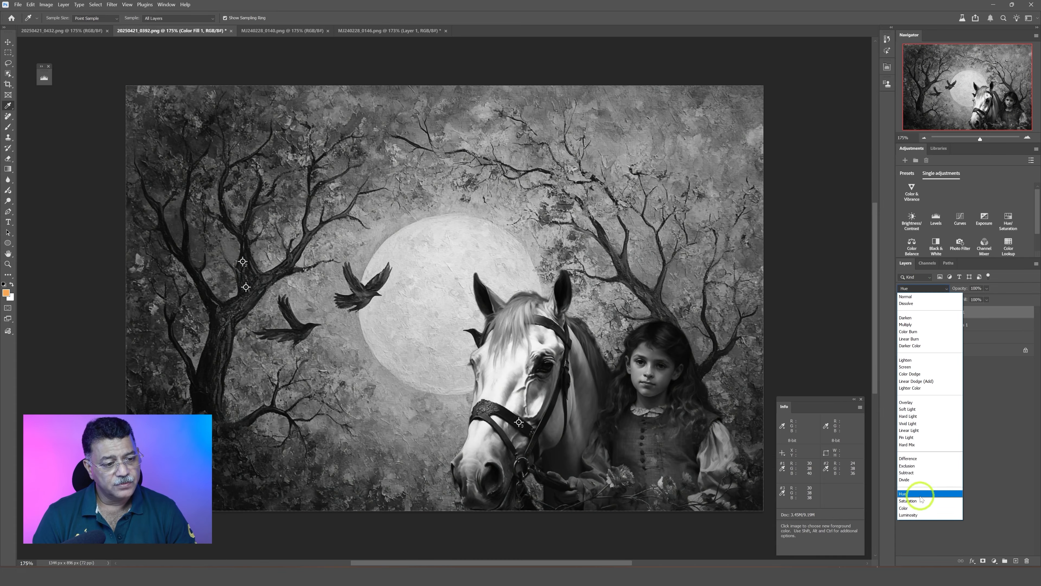
click(917, 508)
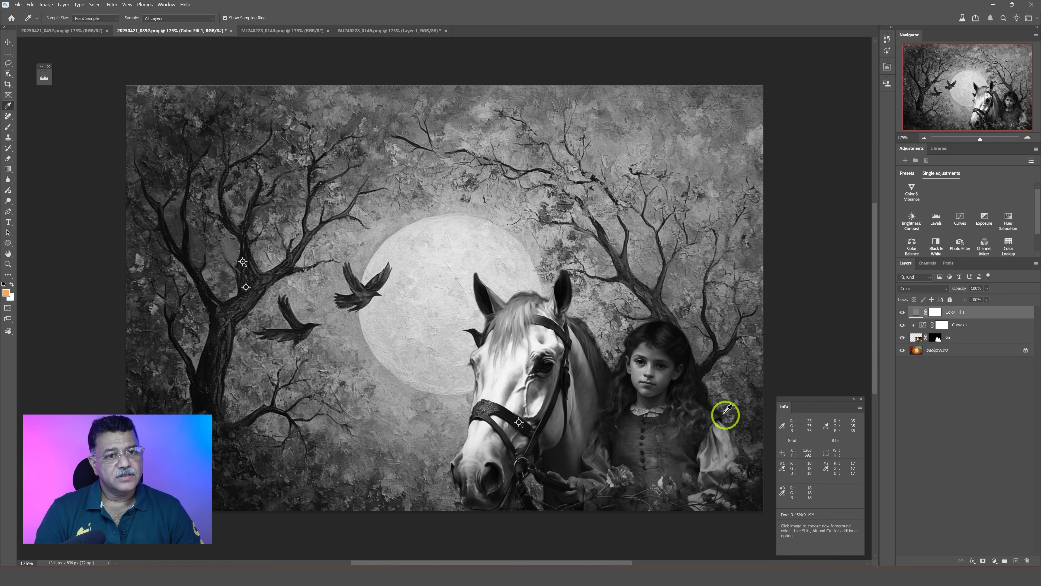
Step: Lasso the area around the upper bird and the adjoining edge of the moon for a tonal check
click(8, 62)
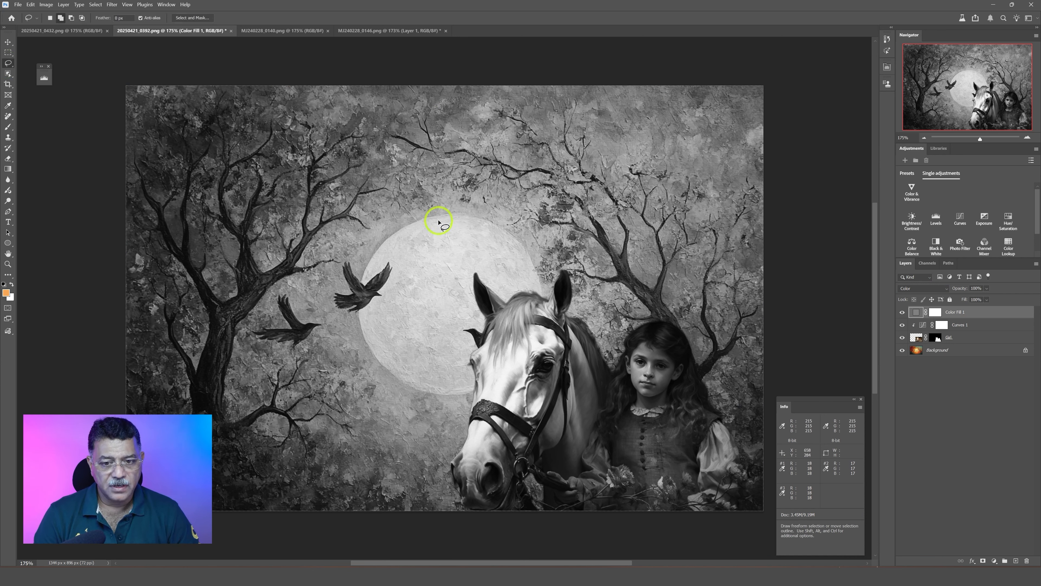
mouse_move(438, 223)
mouse_down()
mouse_move(348, 235)
mouse_move(343, 315)
mouse_move(399, 318)
mouse_up()
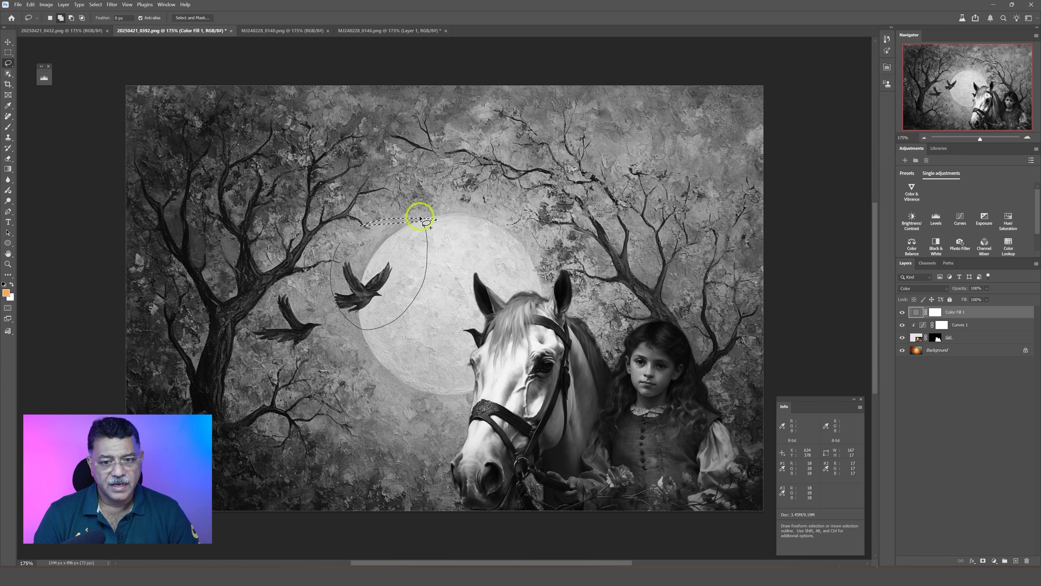
drag(420, 217, 410, 210)
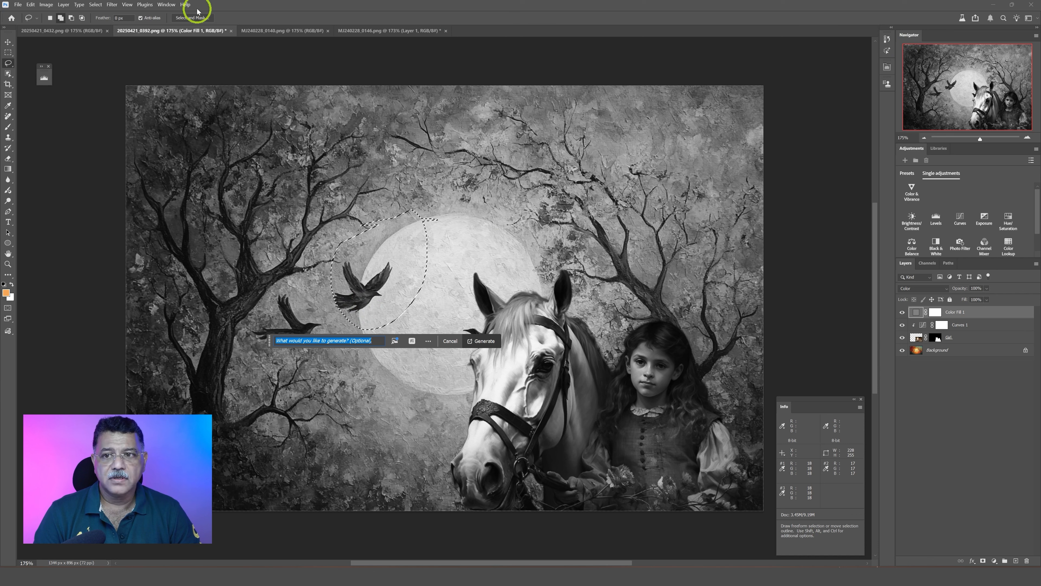
Step: Show the Histogram panel and float it by itself in the empty workspace beside the image
click(166, 5)
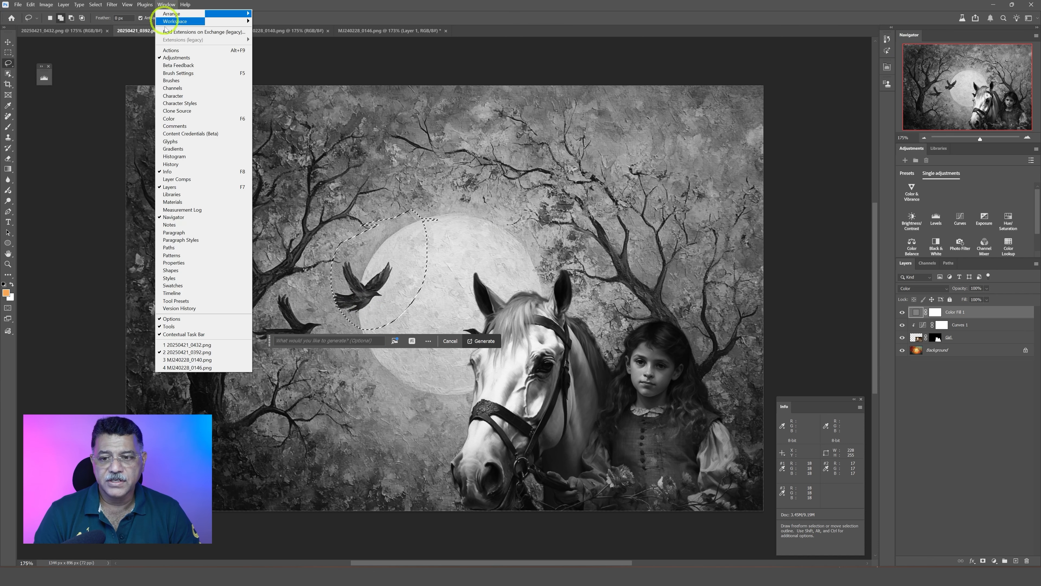
click(187, 159)
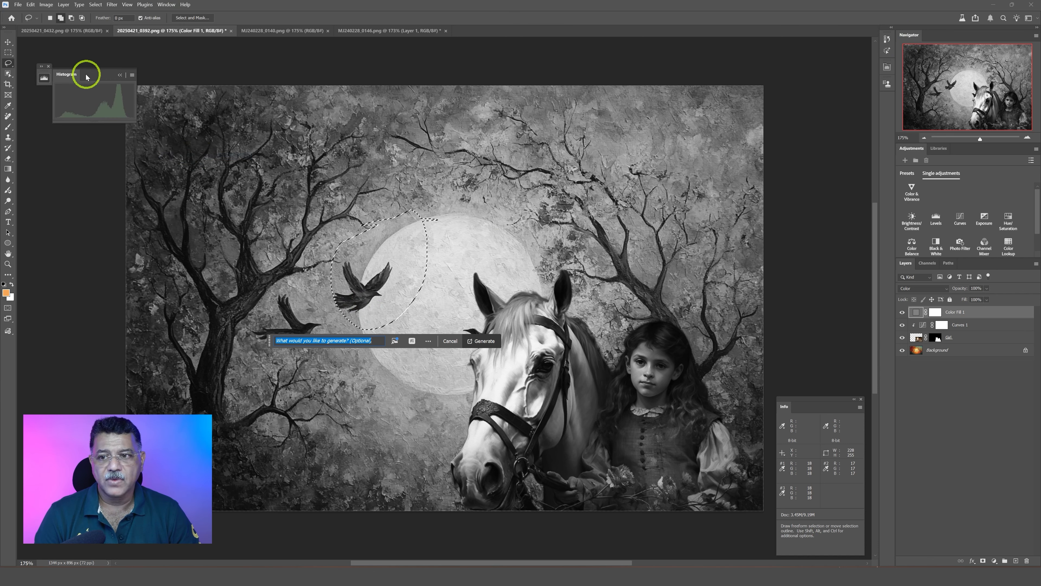
click(120, 74)
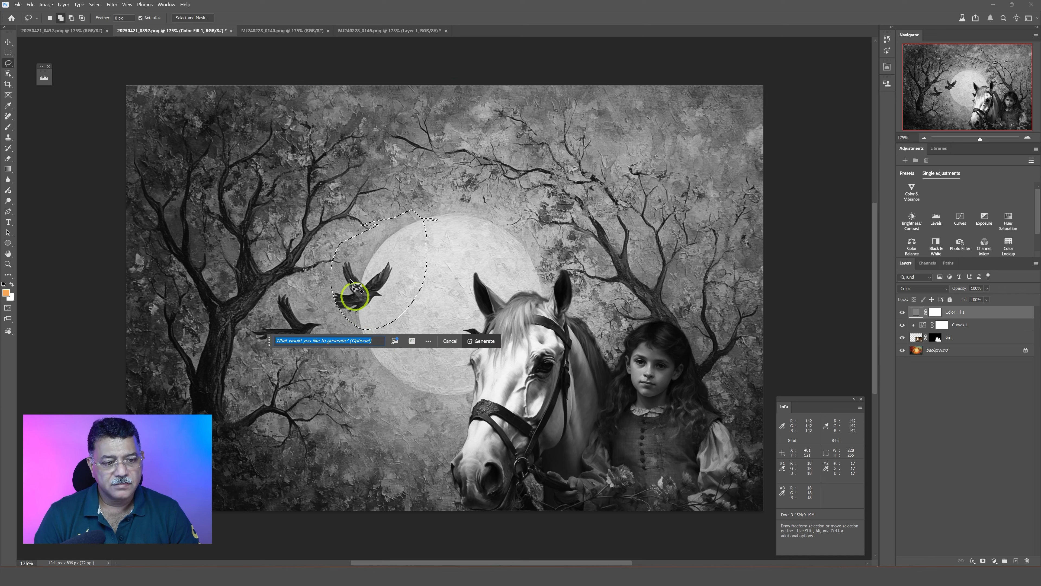
click(44, 78)
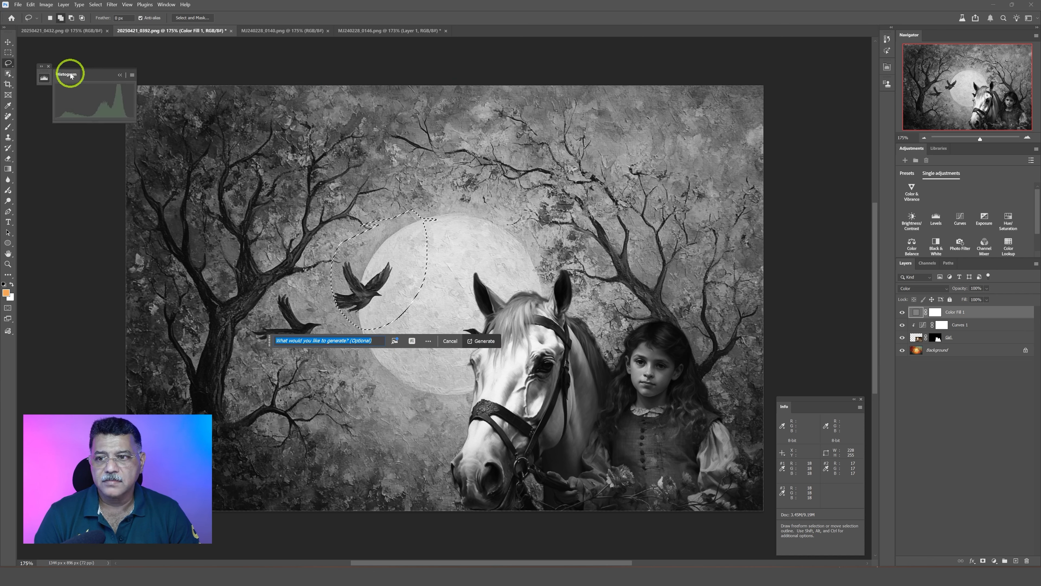
drag(71, 75, 803, 67)
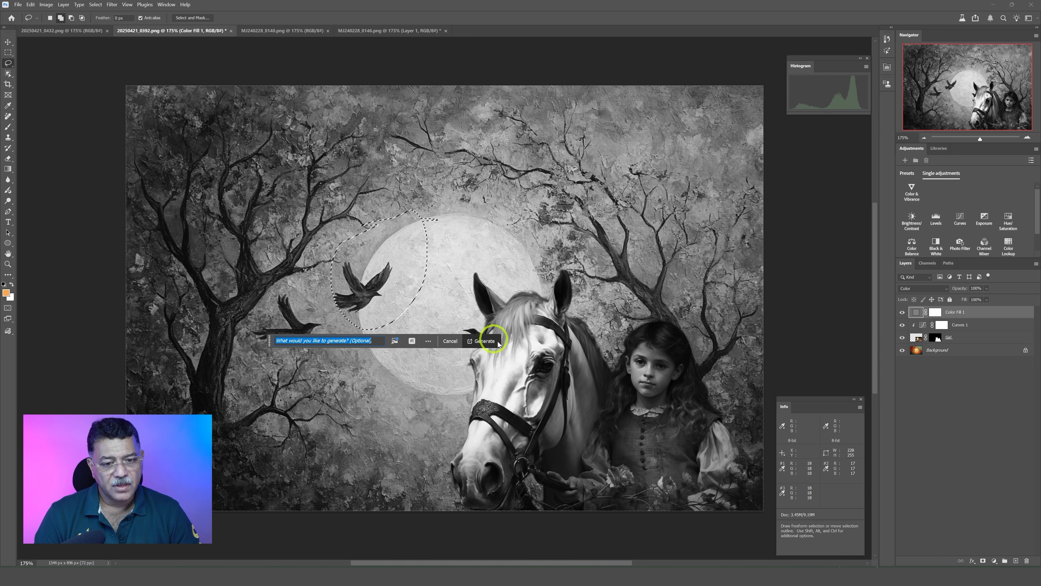
Step: Clear the bird selection, lasso the horse's face to examine its histogram, and deselect it
drag(535, 340, 528, 343)
click(253, 164)
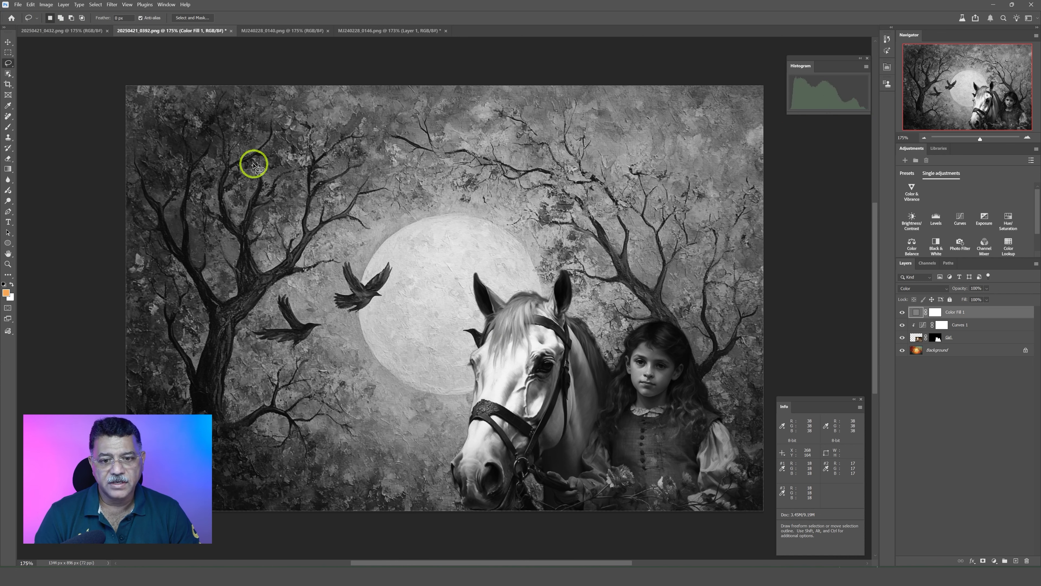
mouse_move(544, 322)
mouse_down()
mouse_move(485, 337)
mouse_move(488, 434)
mouse_move(558, 425)
mouse_move(555, 328)
mouse_up()
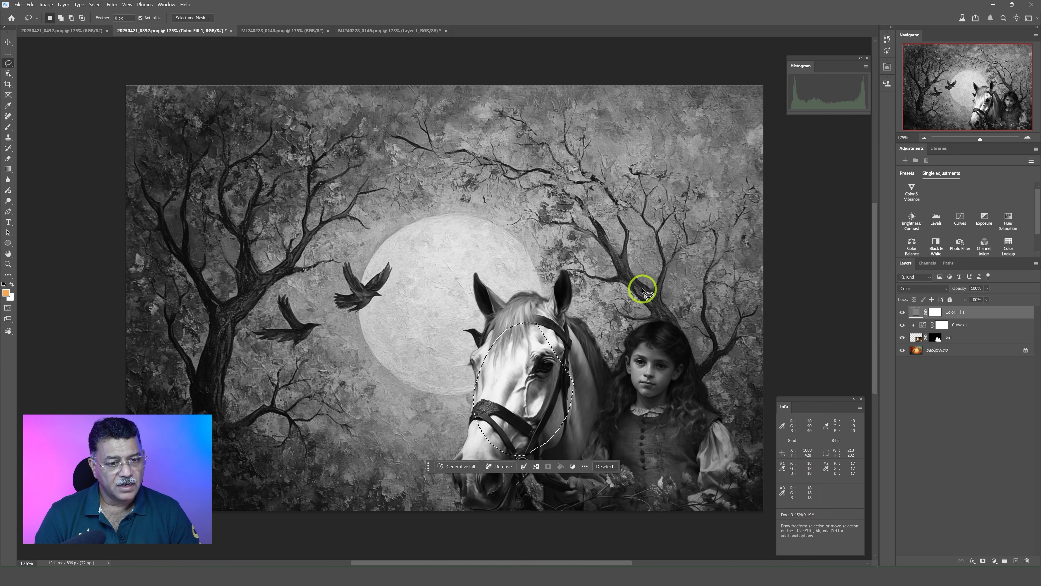
key(ctrl+d)
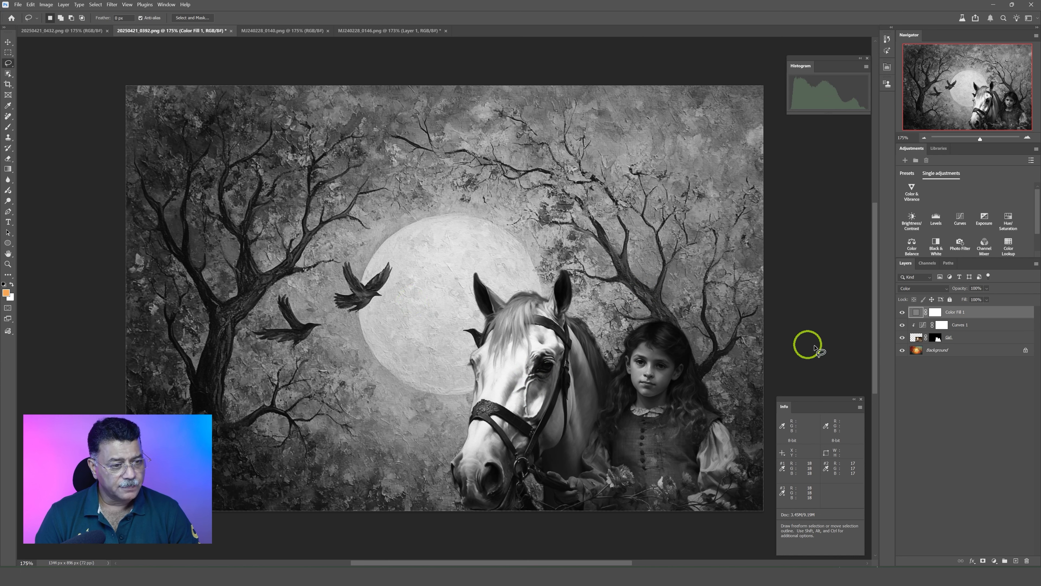
Step: Add a Levels adjustment clipped to the Girl layer beneath the Curves, with output levels of 19 and 234
click(923, 341)
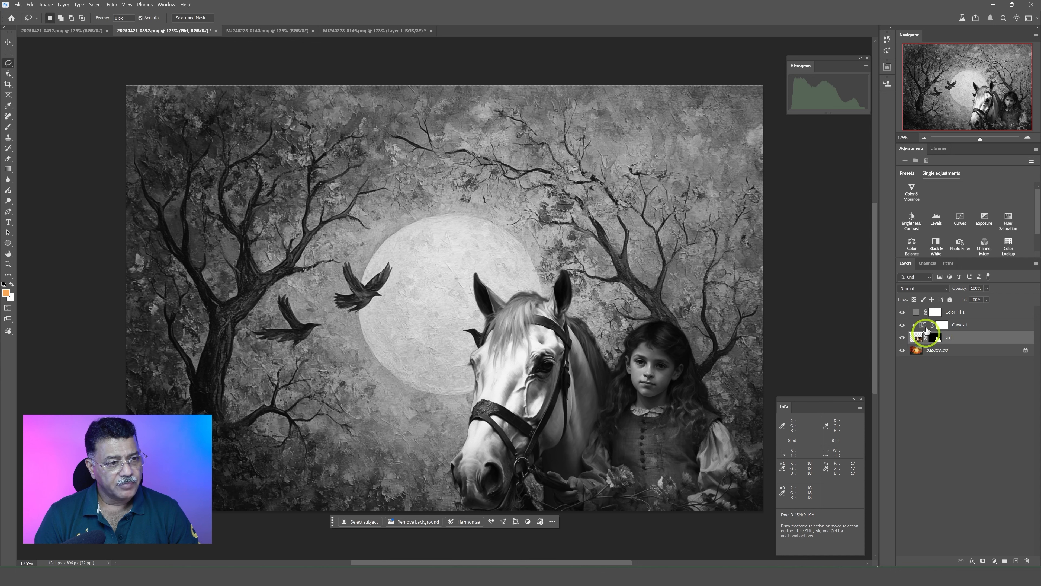
click(935, 218)
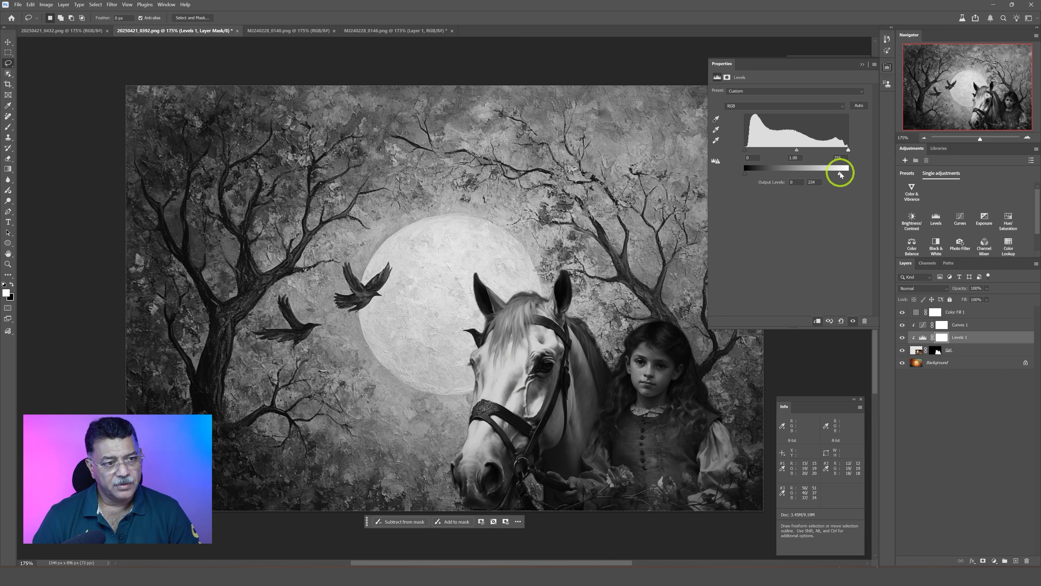
mouse_move(840, 174)
mouse_down()
mouse_move(795, 175)
mouse_move(848, 179)
mouse_move(837, 179)
mouse_up()
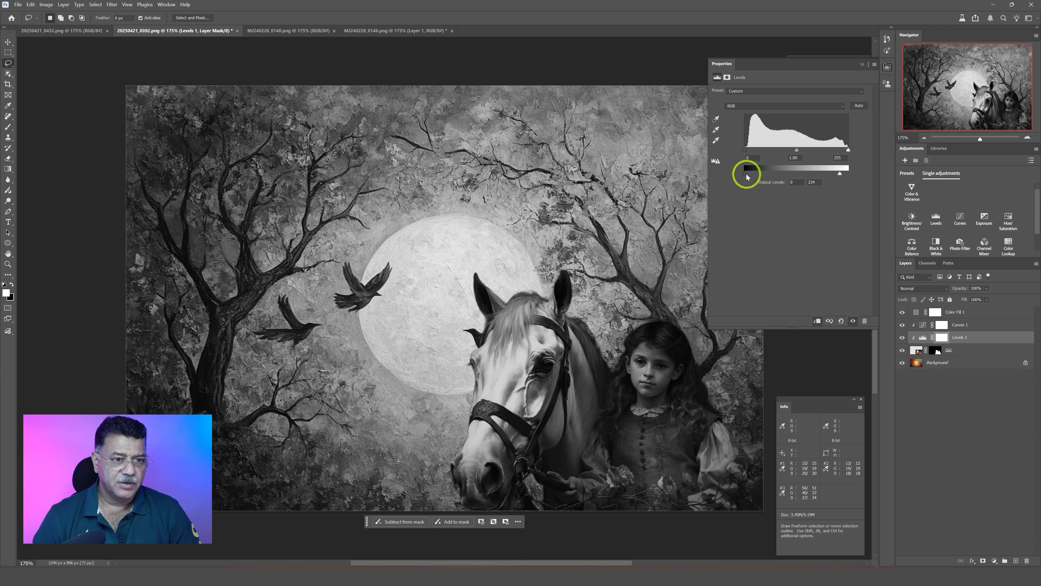
drag(745, 174, 754, 171)
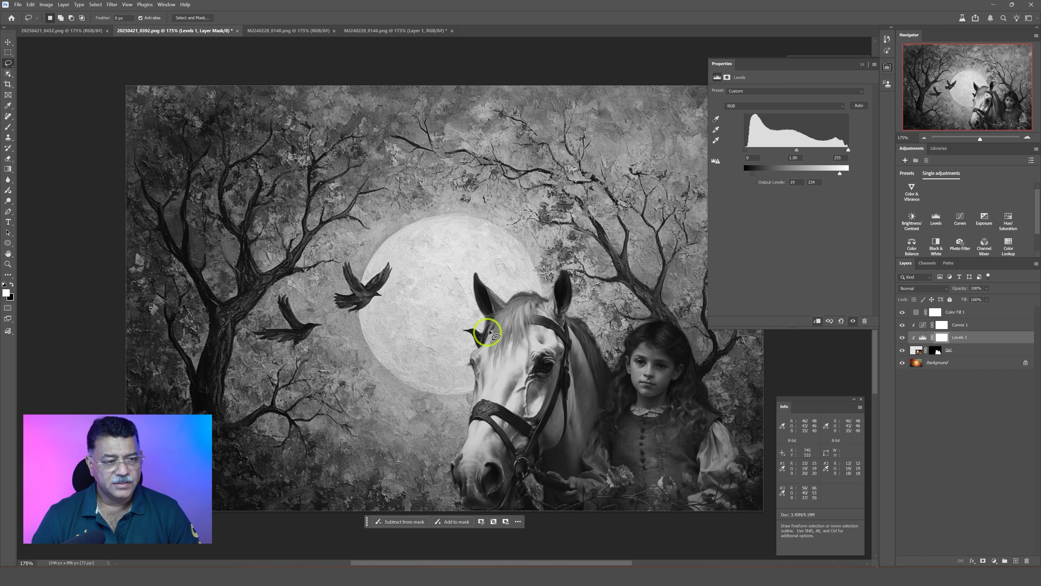
click(862, 65)
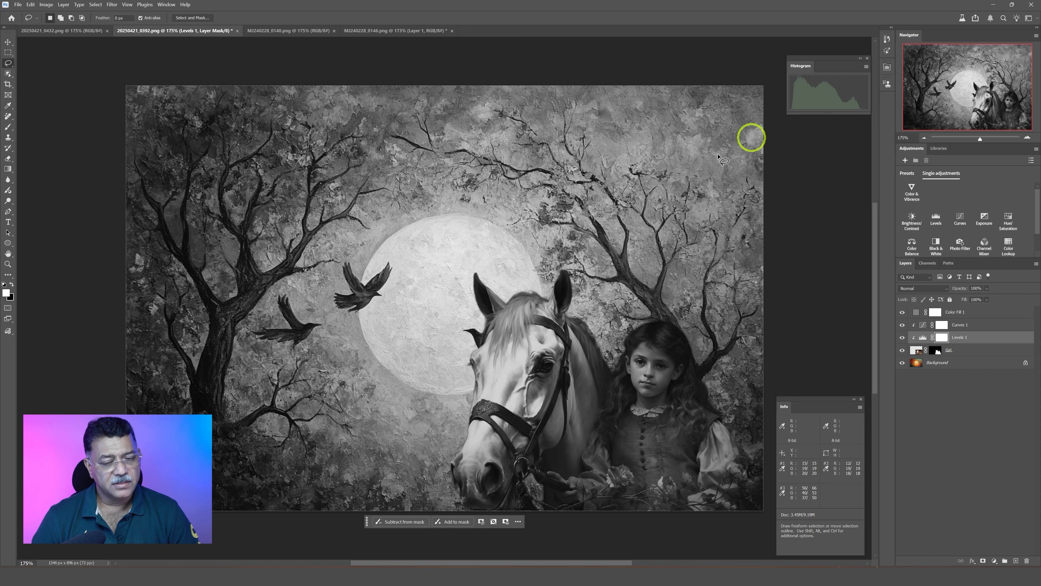
Step: Hide the gray Color Fill layer to view the whole composite in color
click(901, 313)
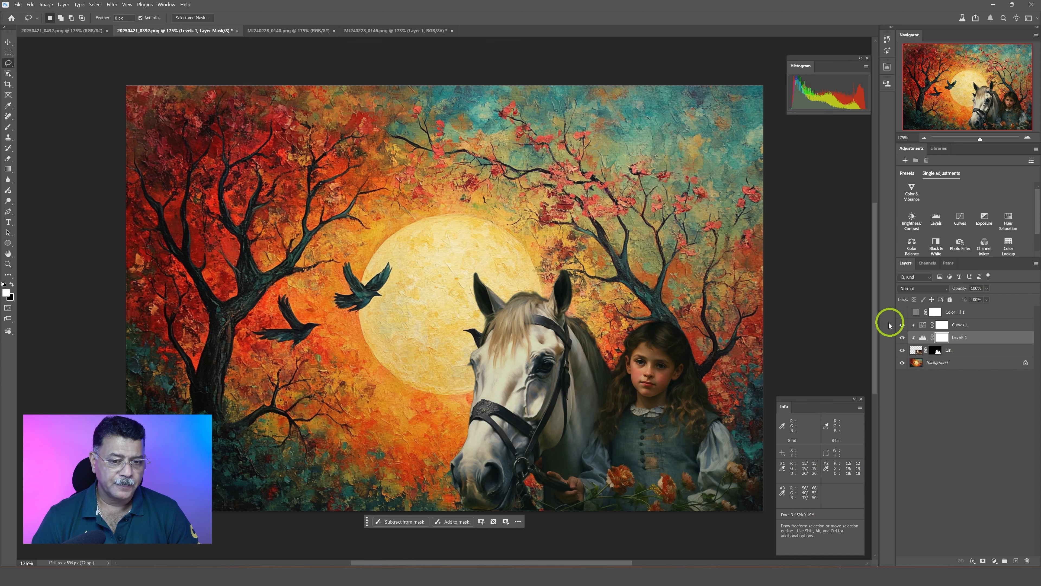
click(925, 138)
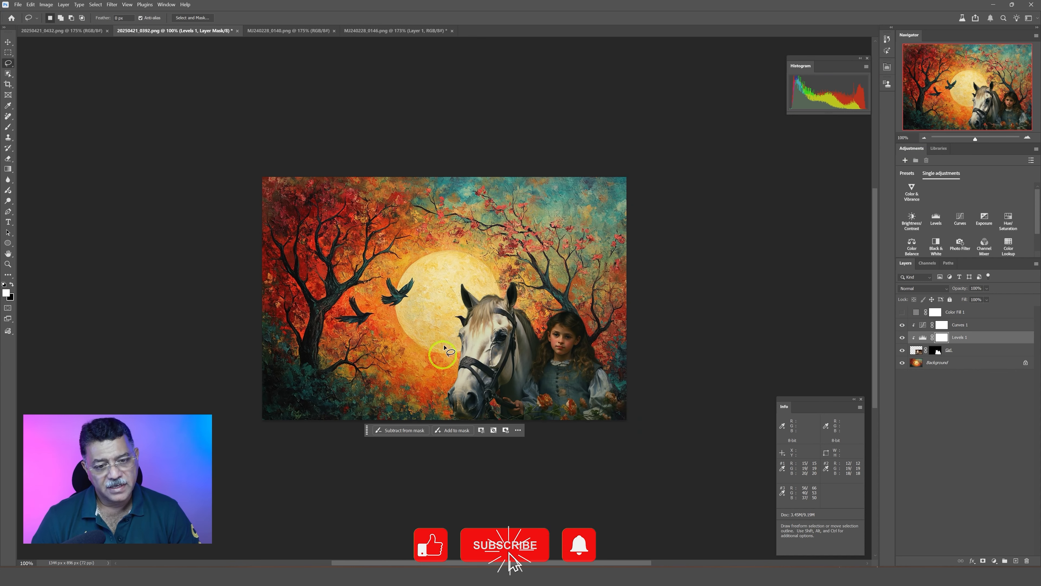